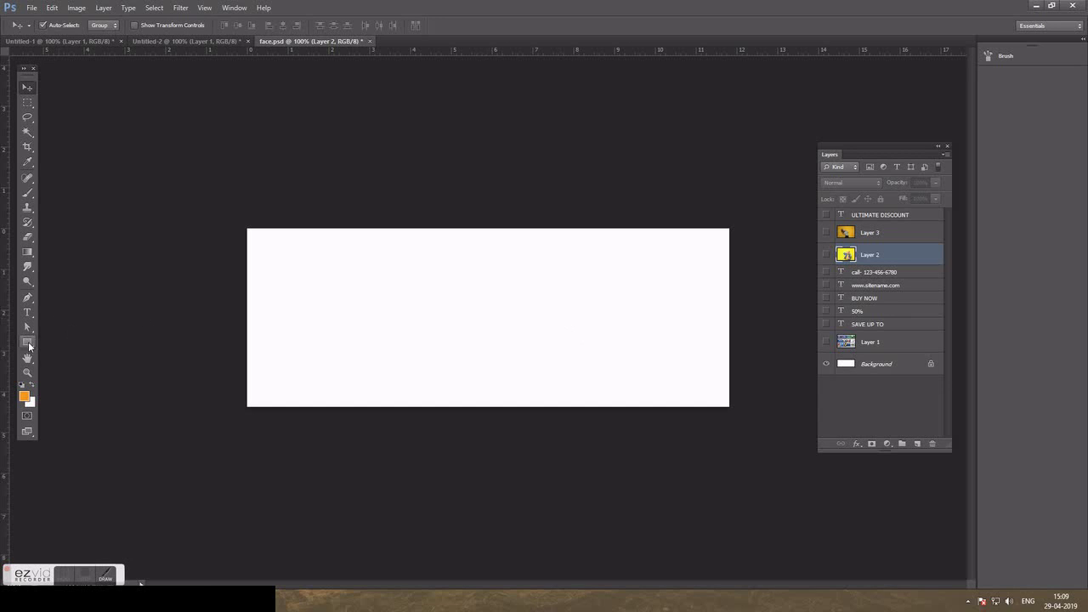
Draw a circle on the banner's right side with the Ellipse Tool and fill it light grey e5e5e5.
{"action": "left_click", "coordinate": [28, 343]}
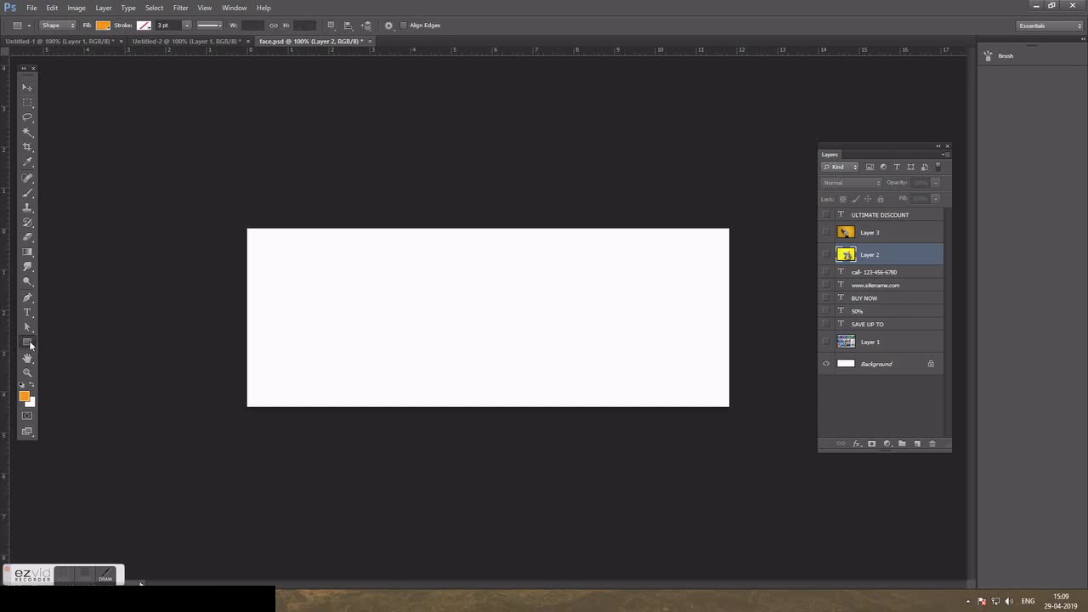
{"action": "right_click", "coordinate": [28, 343]}
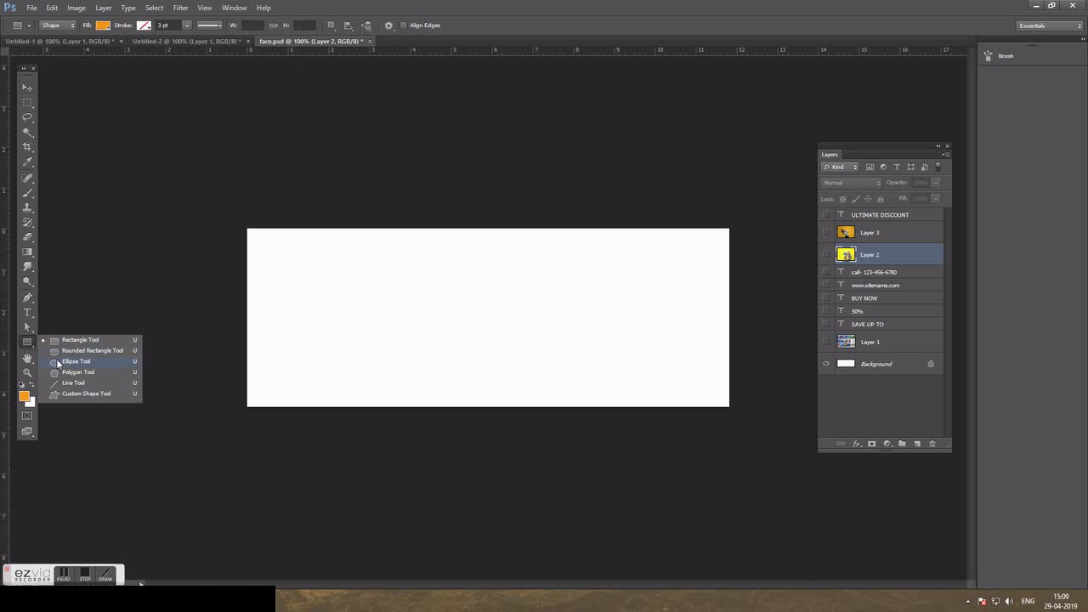
{"action": "left_click", "coordinate": [58, 364]}
{"action": "left_click_drag", "start_coordinate": [478, 248], "coordinate": [665, 421]}
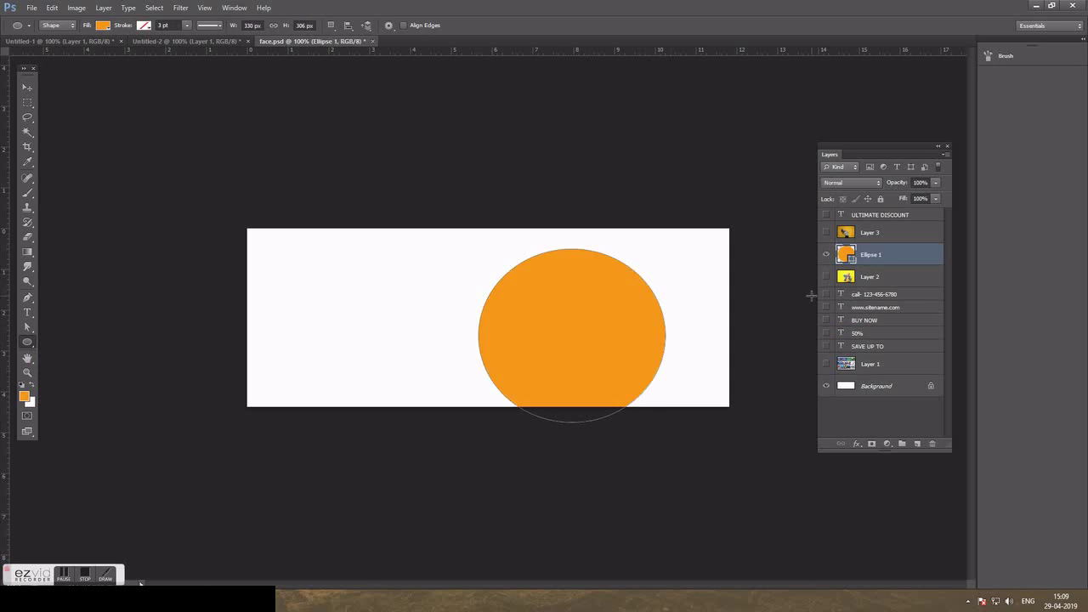
{"action": "double_click", "coordinate": [847, 254]}
{"action": "left_click", "coordinate": [391, 441]}
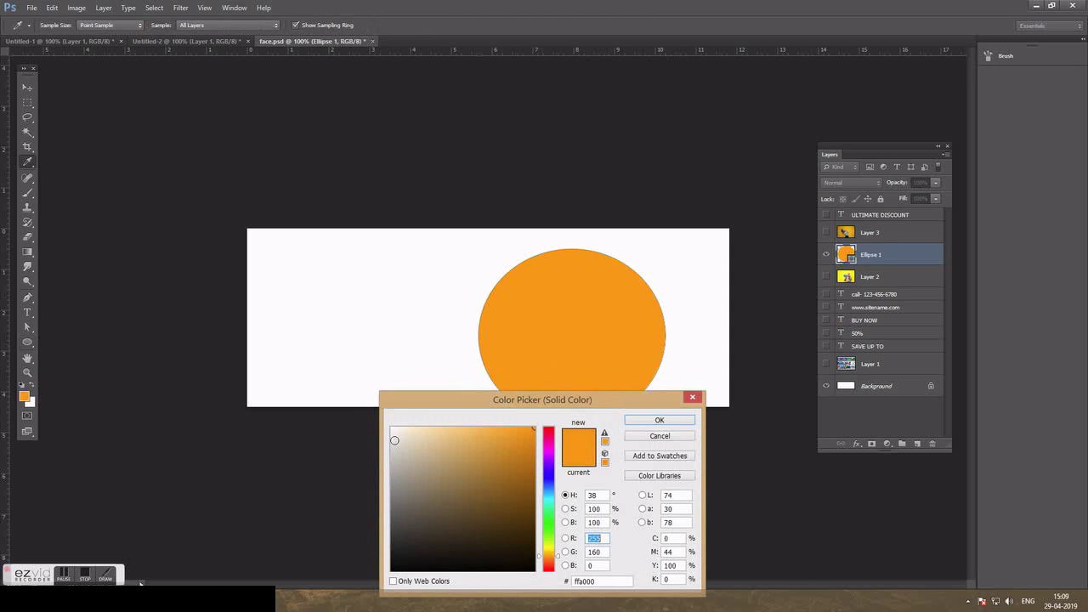
{"action": "key", "text": "Return"}
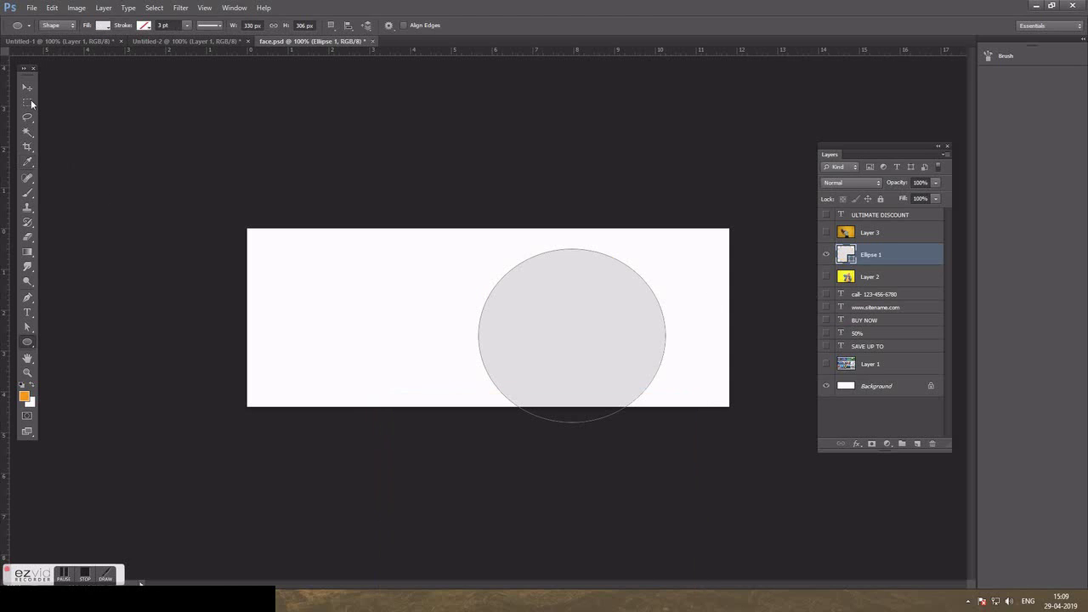
Move the grey circle right and enlarge it so it overhangs the bottom edge.
{"action": "key", "text": "v"}
{"action": "mouse_move", "coordinate": [636, 338]}
{"action": "left_mouse_down"}
{"action": "mouse_move", "coordinate": [652, 343]}
{"action": "mouse_move", "coordinate": [639, 341]}
{"action": "left_mouse_up"}
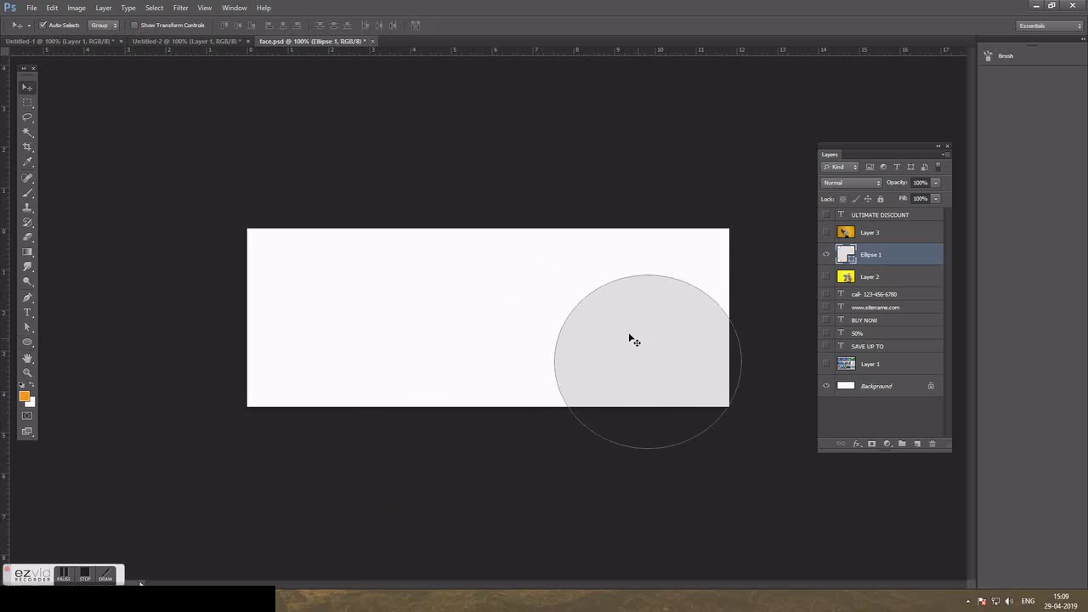
{"action": "key", "text": "ctrl+t"}
{"action": "left_click_drag", "start_coordinate": [554, 275], "coordinate": [502, 261]}
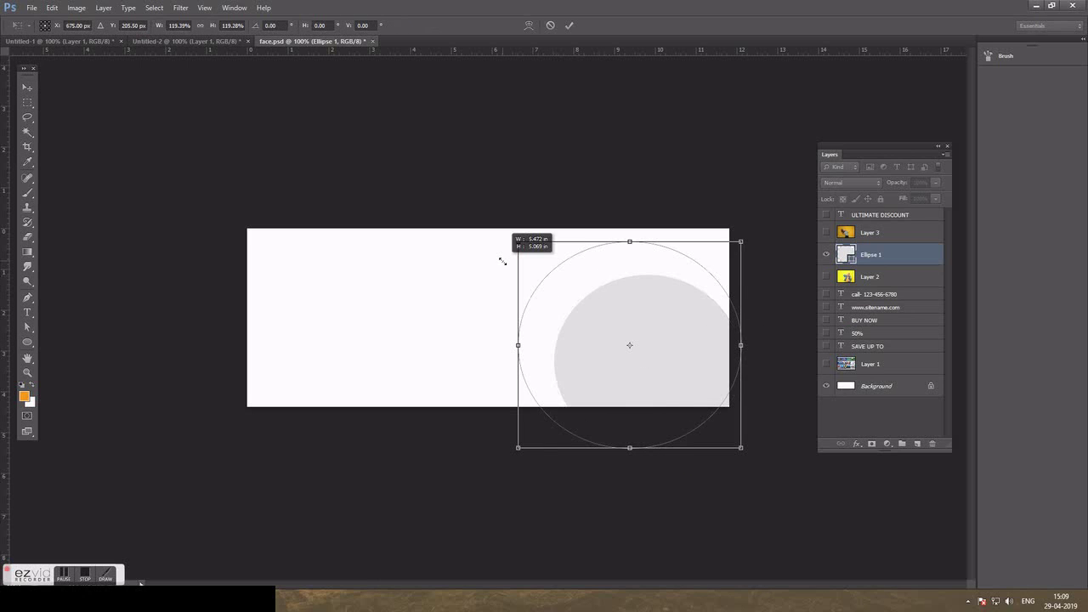
{"action": "key", "text": "Return"}
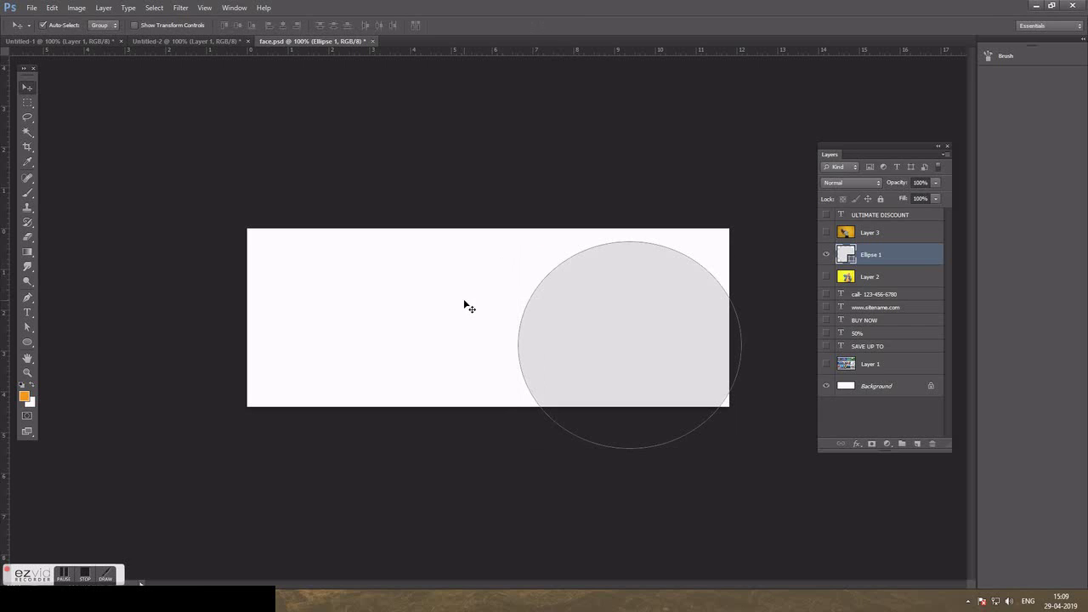
Show Layer 2's woman photo, raise it above Ellipse 1 and clip it inside the circle.
{"action": "left_click", "coordinate": [826, 277]}
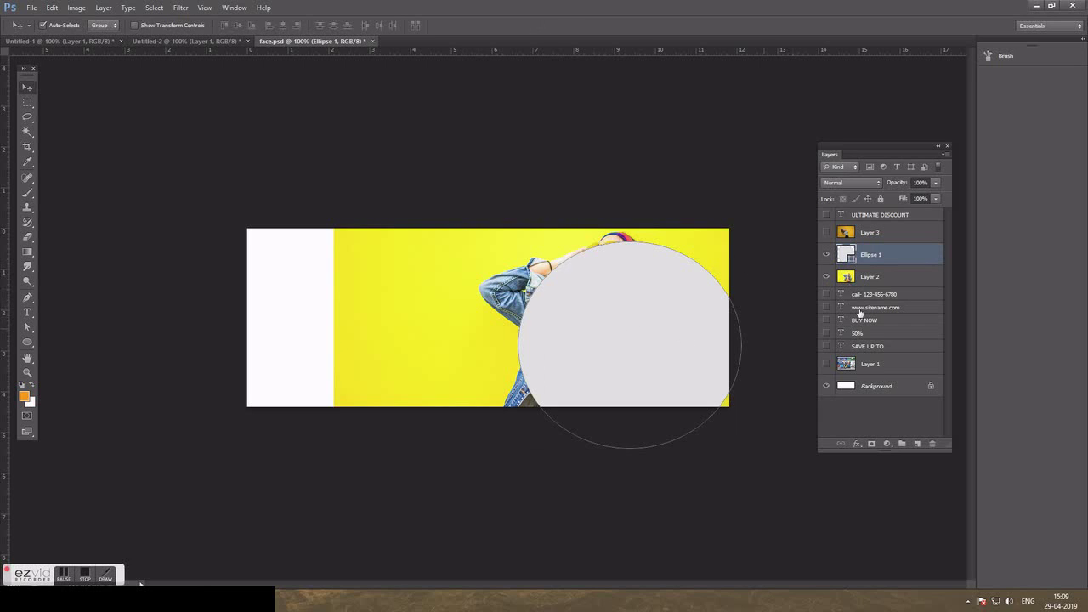
{"action": "left_click", "coordinate": [863, 276]}
{"action": "key", "text": "ctrl+bracketright"}
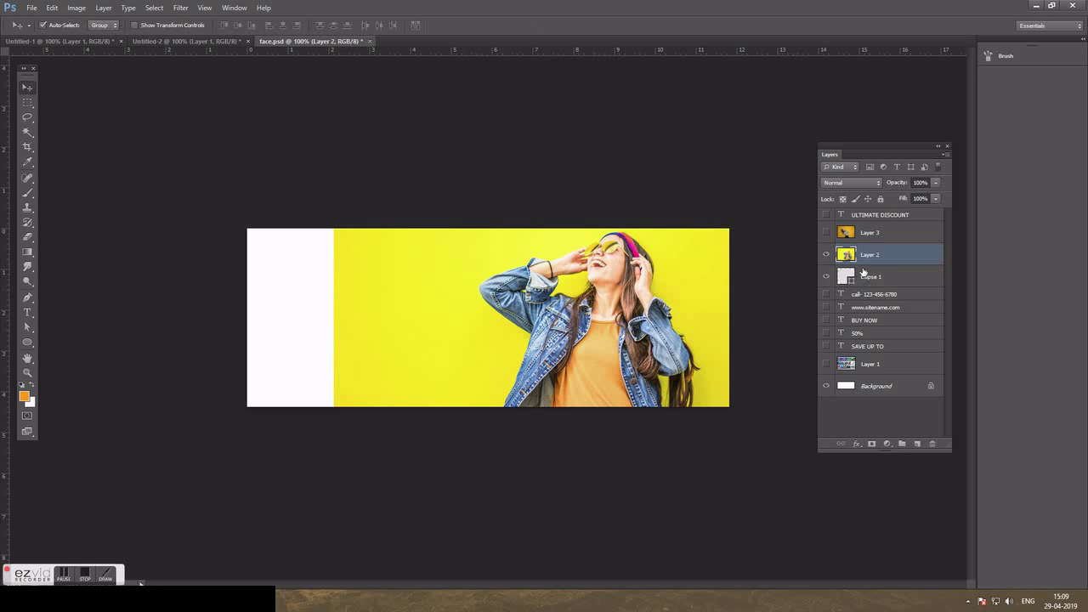
{"action": "right_click", "coordinate": [870, 259]}
{"action": "left_click", "coordinate": [918, 335]}
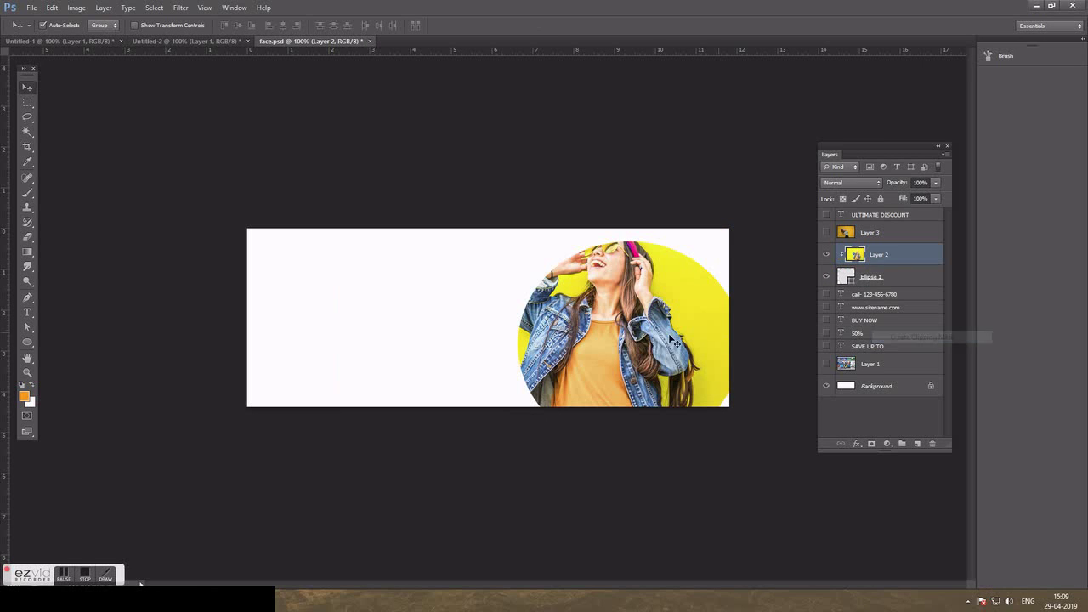
{"action": "mouse_move", "coordinate": [644, 321]}
{"action": "left_mouse_down"}
{"action": "mouse_move", "coordinate": [685, 356]}
{"action": "mouse_move", "coordinate": [674, 354]}
{"action": "left_mouse_up"}
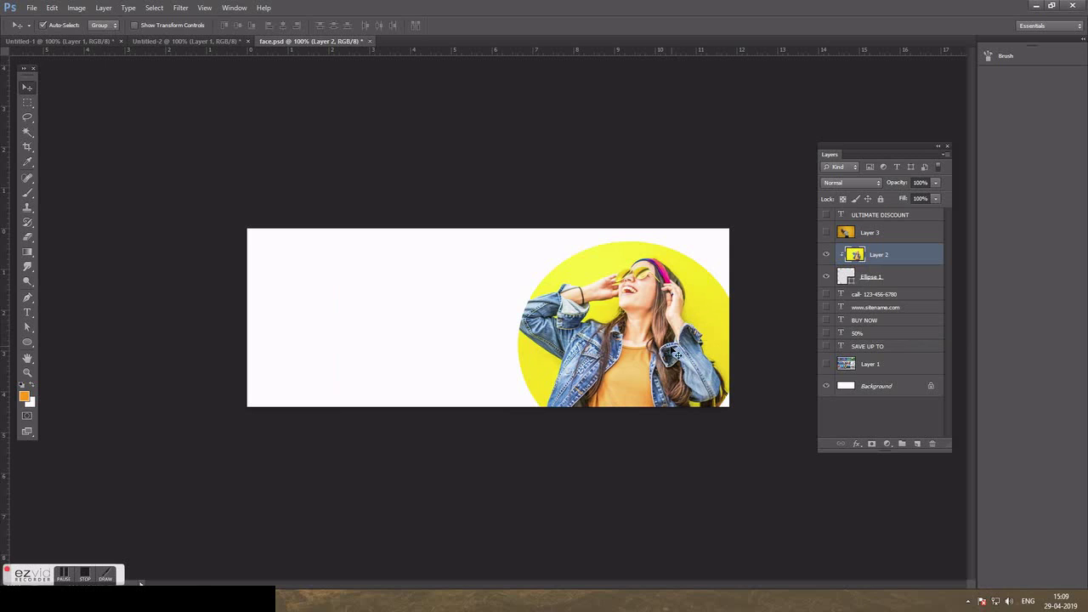
Fill the Background layer with bright yellow #ffd800, adjusted from the photo's sampled yellow.
{"action": "key", "text": "i"}
{"action": "left_click", "coordinate": [624, 256]}
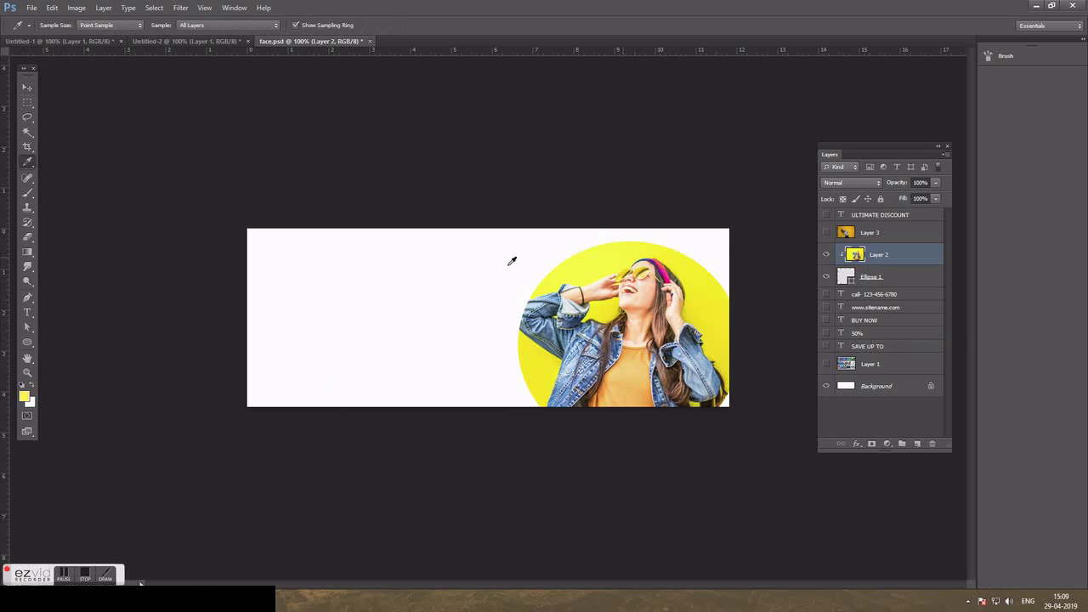
{"action": "left_click", "coordinate": [24, 397]}
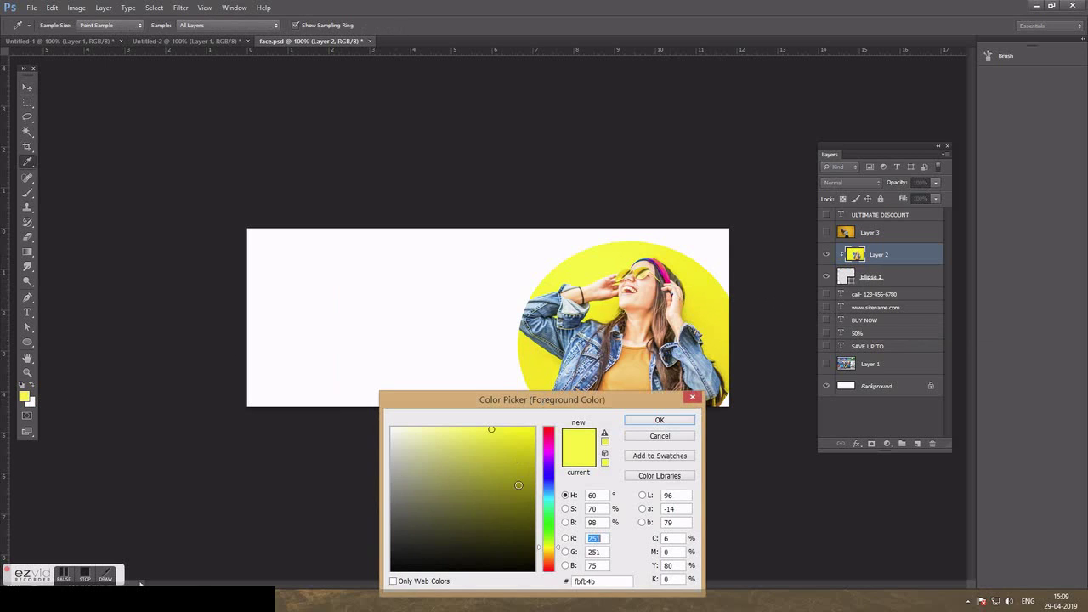
{"action": "left_click", "coordinate": [548, 551]}
{"action": "left_click", "coordinate": [534, 428]}
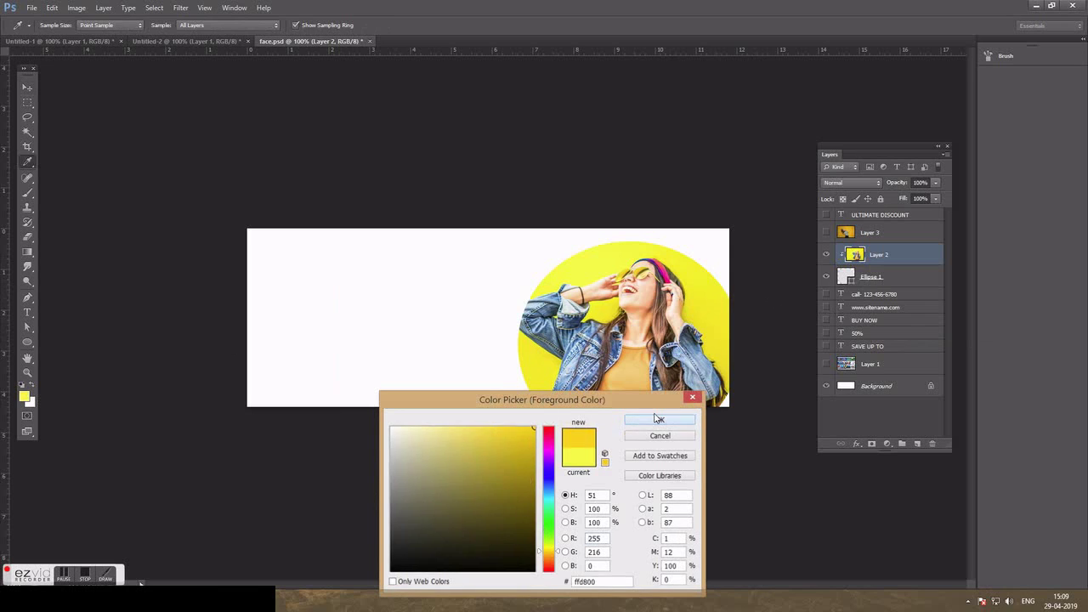
{"action": "left_click", "coordinate": [656, 418]}
{"action": "left_click", "coordinate": [887, 392]}
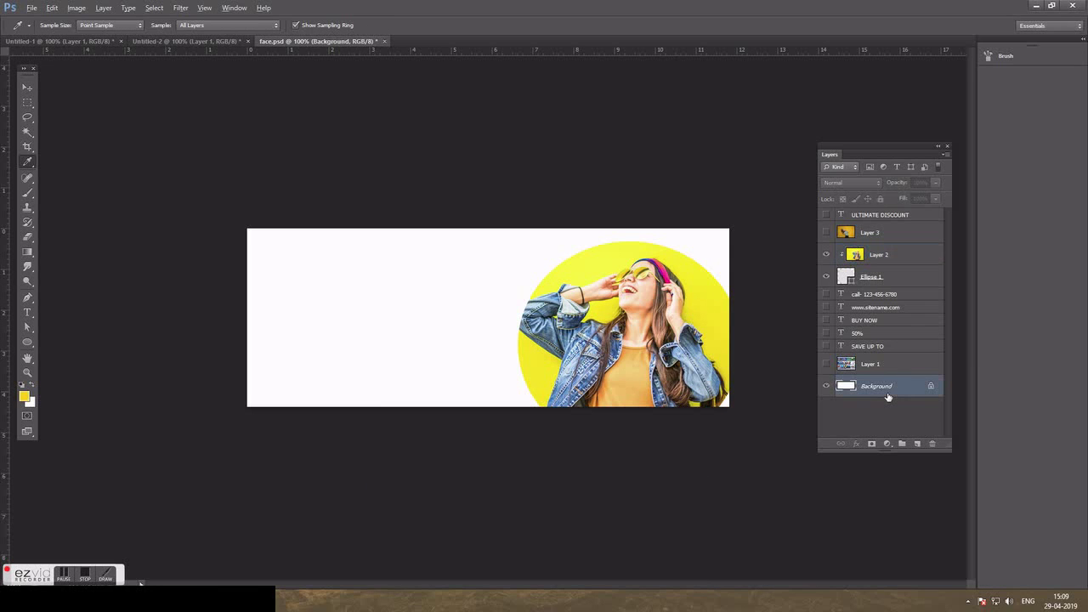
{"action": "key", "text": "alt+BackSpace"}
Show the ULTIMATE DISCOUNT heading and nudge it slightly upward.
{"action": "key", "text": "v"}
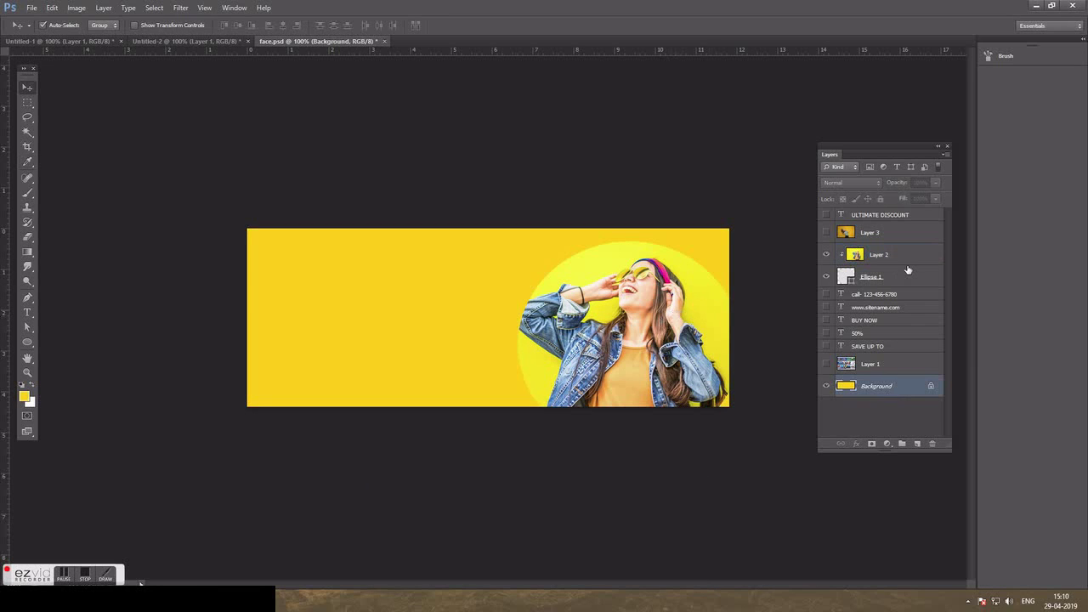
{"action": "left_click", "coordinate": [825, 215]}
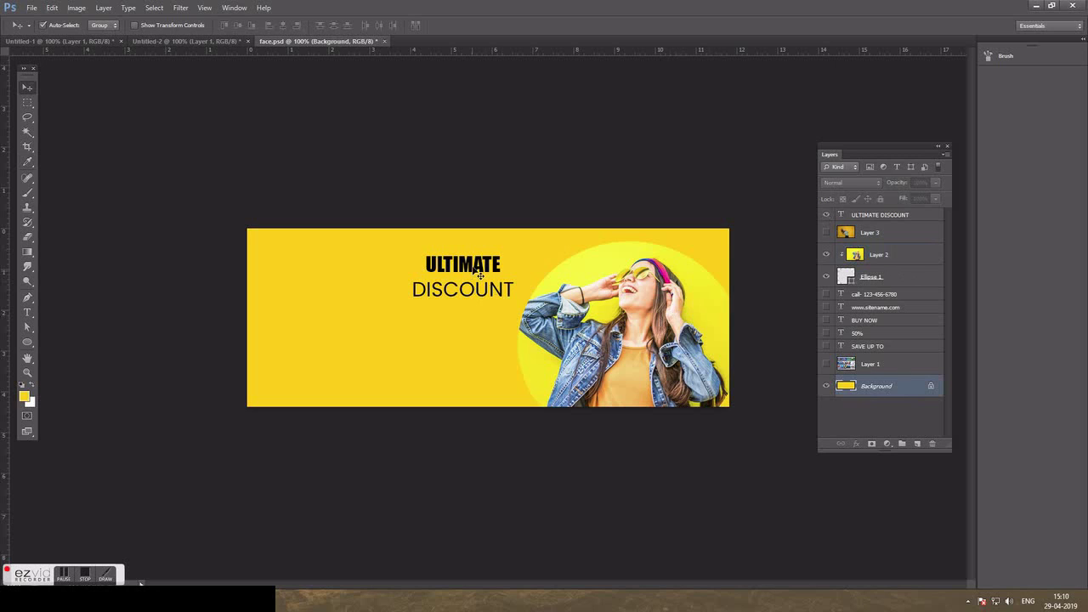
{"action": "left_click_drag", "start_coordinate": [474, 267], "coordinate": [477, 252]}
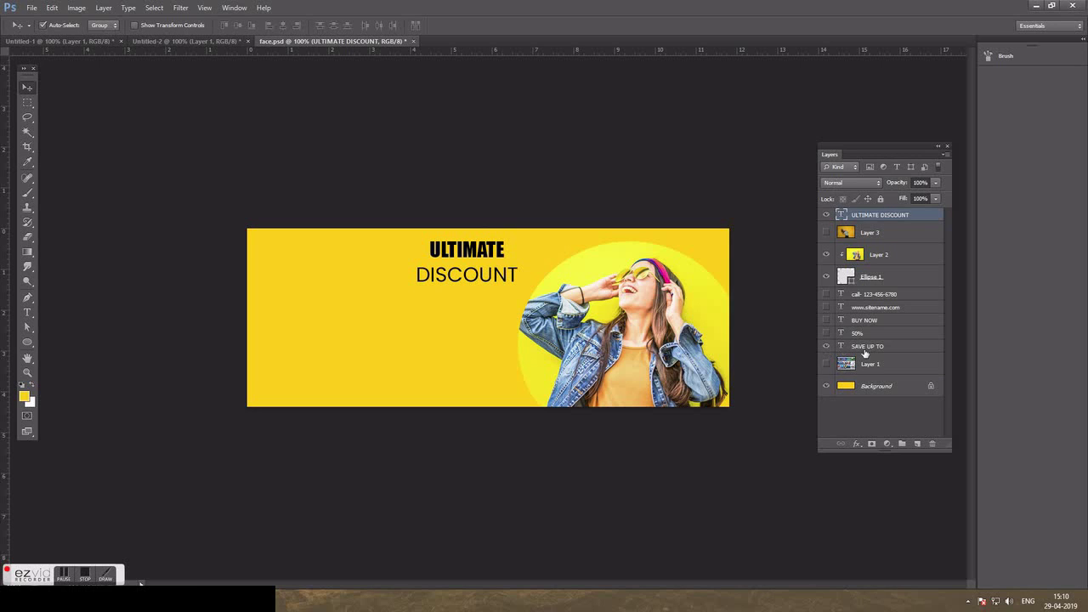
Move SAVE UP TO to the top of the layer stack, placed below the heading left of the photo.
{"action": "left_click", "coordinate": [865, 348]}
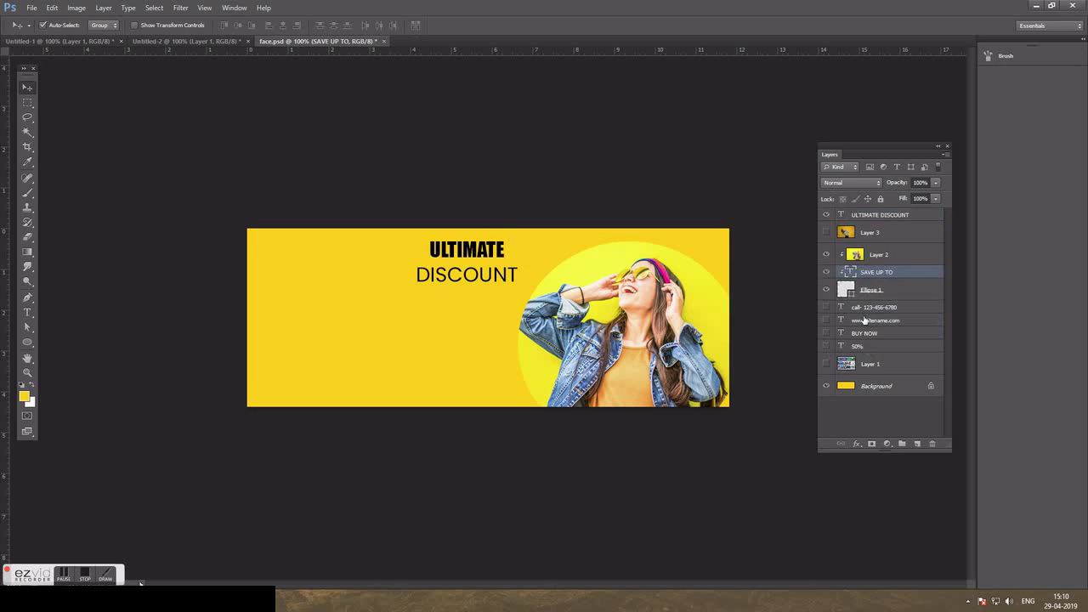
{"action": "left_click_drag", "start_coordinate": [867, 349], "coordinate": [867, 212]}
{"action": "left_click_drag", "start_coordinate": [606, 319], "coordinate": [456, 340]}
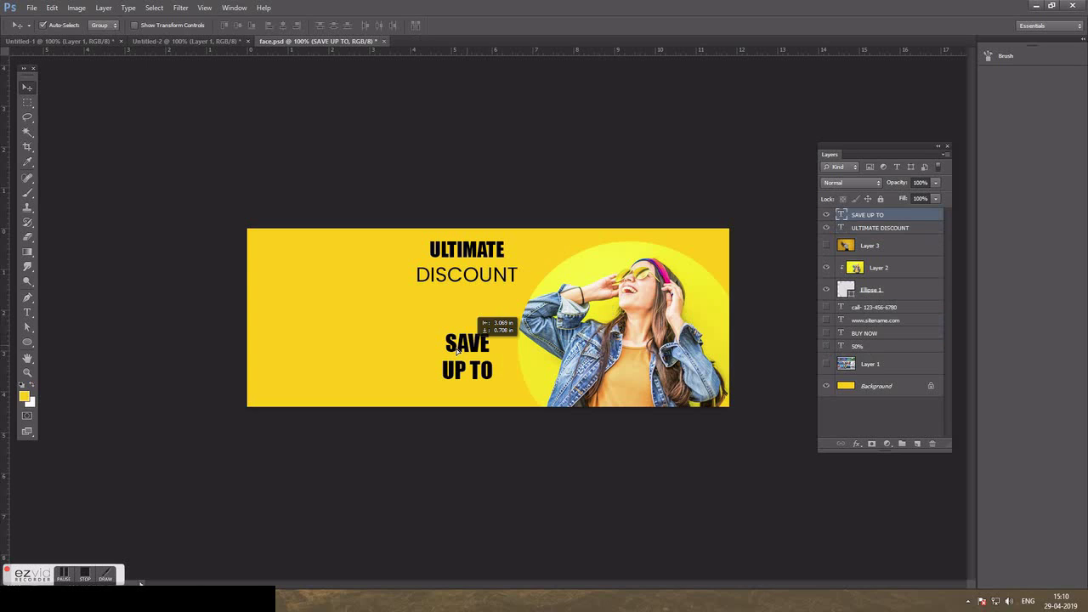
{"action": "left_click", "coordinate": [27, 342]}
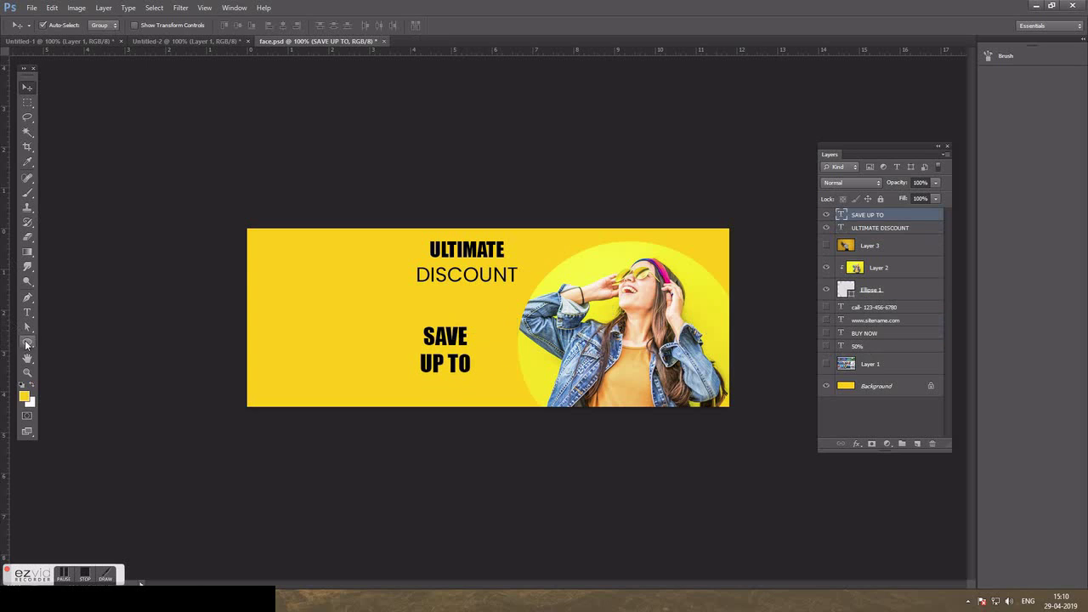
Draw an orange circle around the SAVE UP TO text and place it beneath the text layer.
{"action": "left_click_drag", "start_coordinate": [448, 357], "coordinate": [489, 399]}
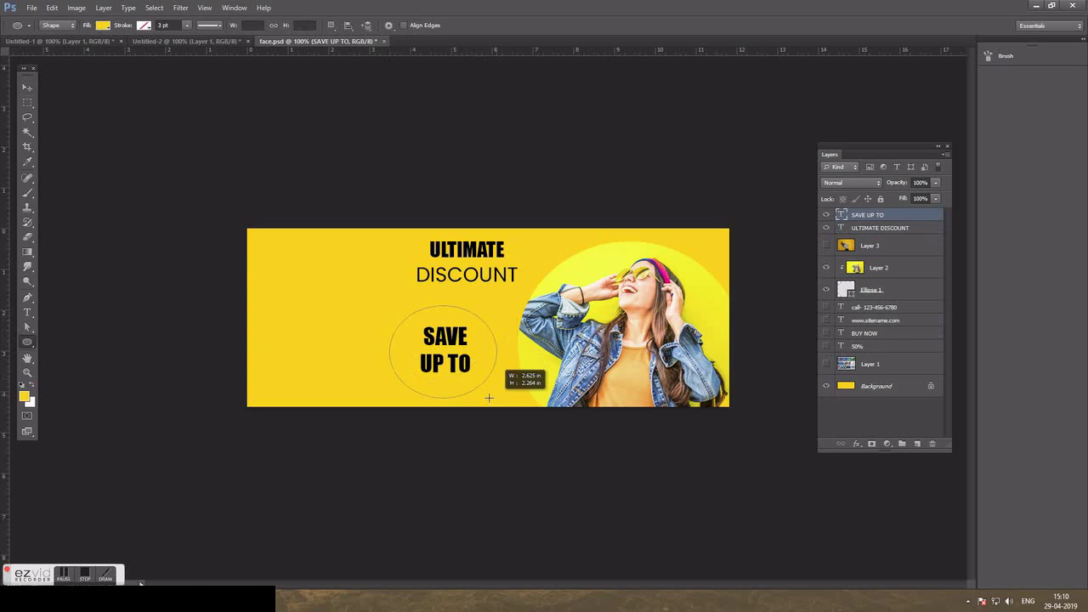
{"action": "double_click", "coordinate": [846, 221]}
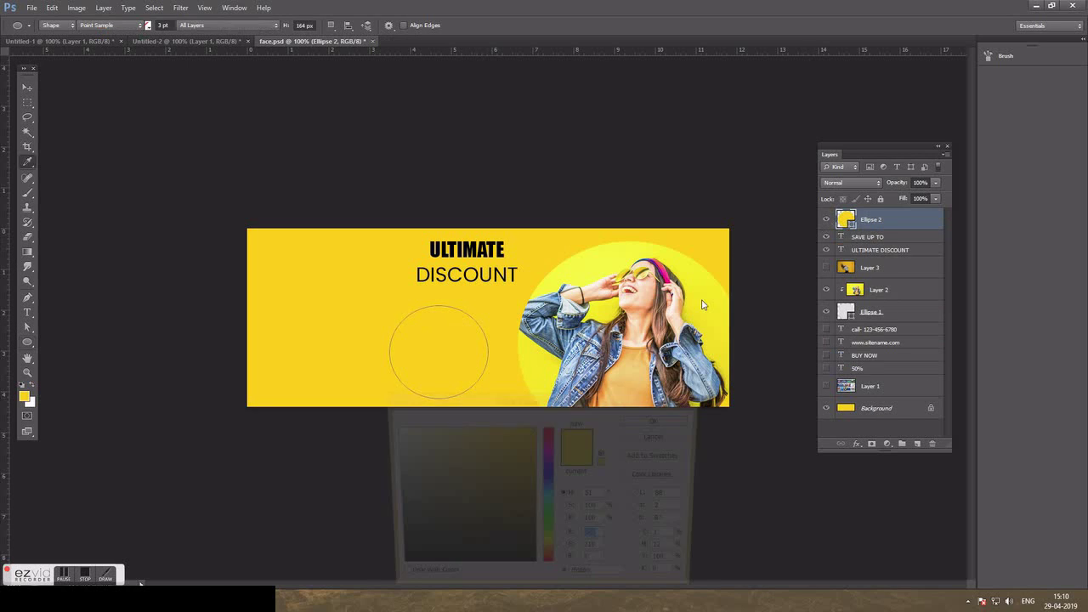
{"action": "left_click", "coordinate": [548, 565]}
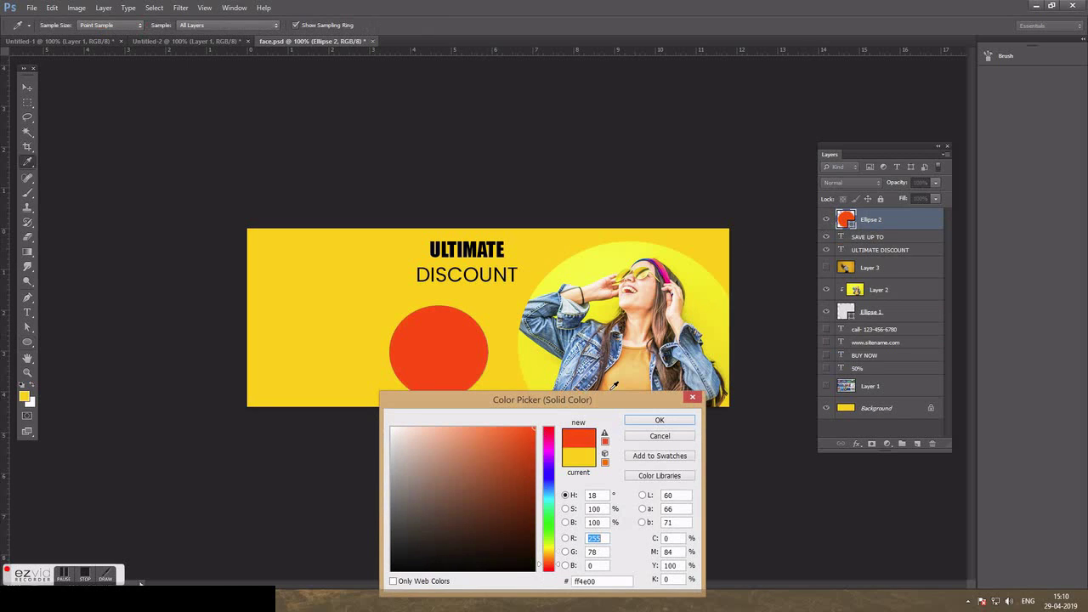
{"action": "left_click", "coordinate": [644, 420]}
{"action": "left_click", "coordinate": [28, 90]}
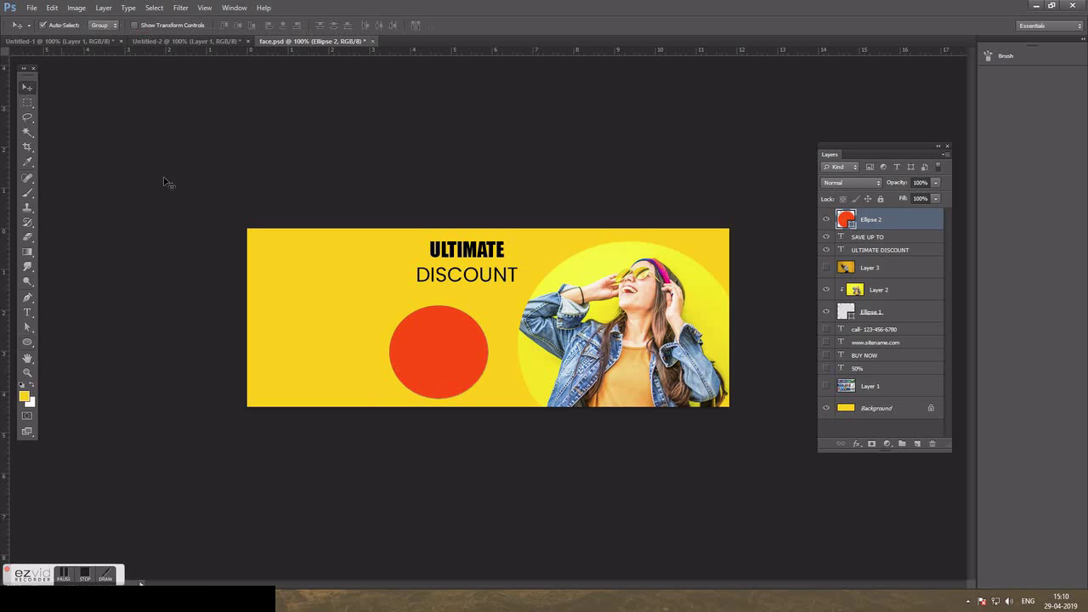
{"action": "key", "text": "ctrl+bracketleft"}
Make the SAVE UP TO text white and nudge it slightly down-right.
{"action": "left_click", "coordinate": [451, 343]}
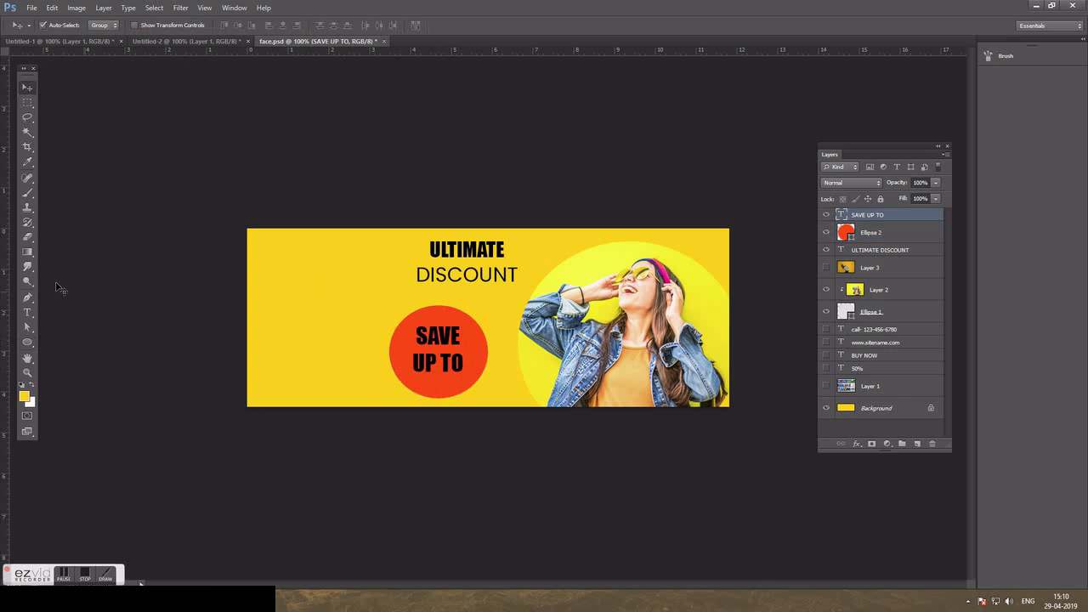
{"action": "left_click", "coordinate": [28, 312]}
{"action": "left_click", "coordinate": [363, 24]}
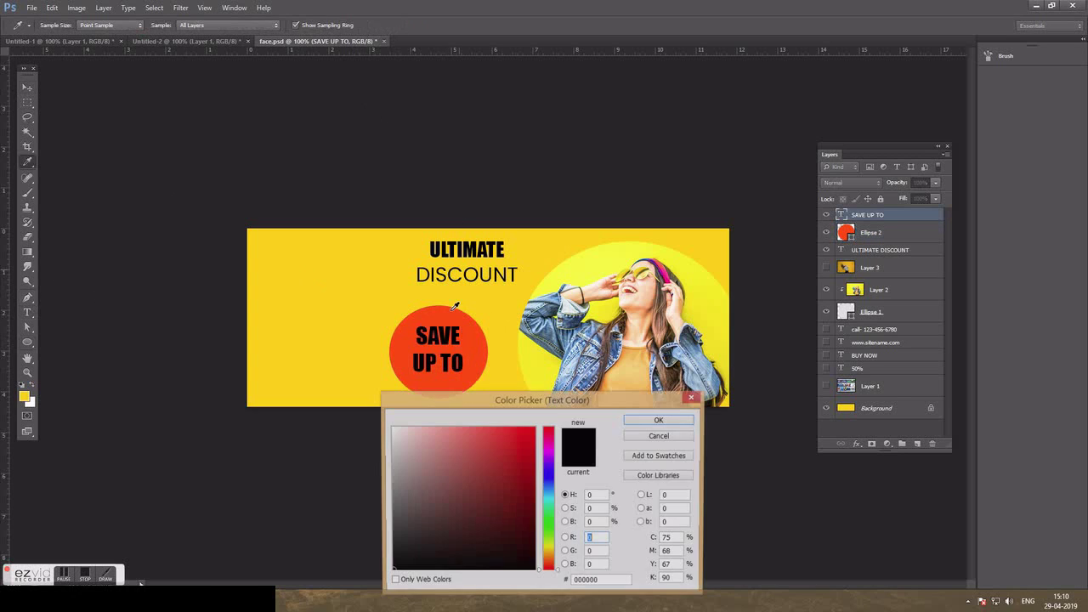
{"action": "left_click", "coordinate": [391, 428]}
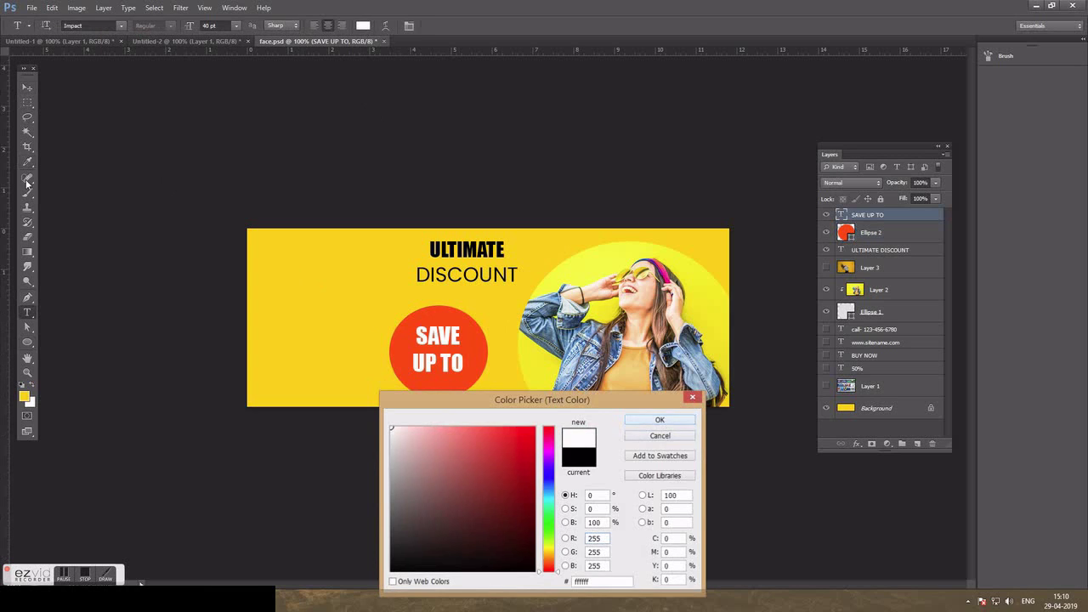
{"action": "left_click", "coordinate": [660, 420]}
{"action": "key", "text": "v"}
{"action": "left_click_drag", "start_coordinate": [443, 342], "coordinate": [443, 344]}
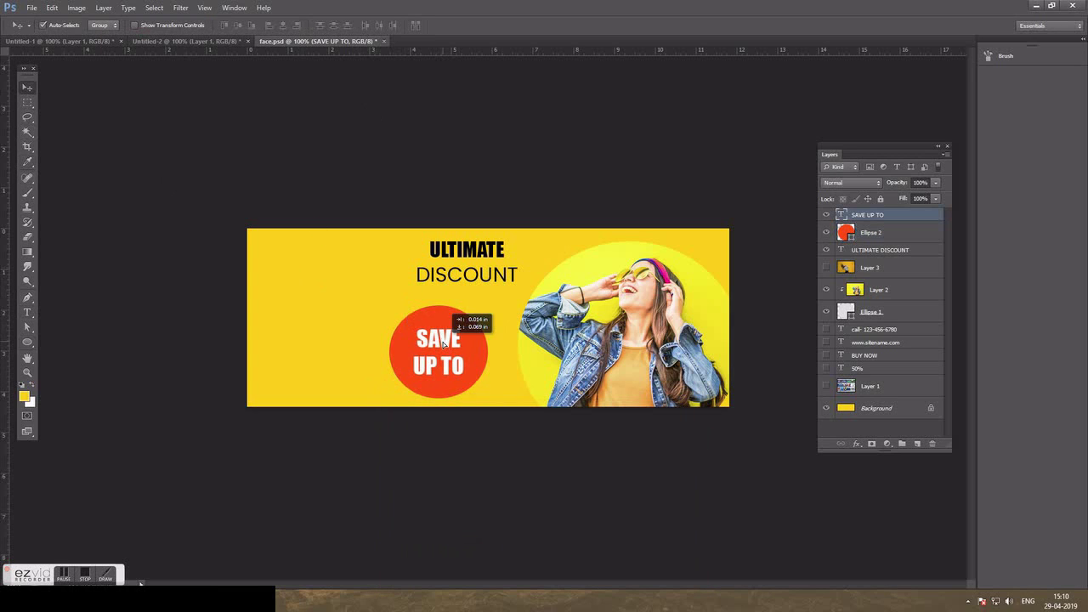
Shrink the orange circle and centre the SAVE UP TO text on it.
{"action": "left_click", "coordinate": [468, 345]}
{"action": "key", "text": "ctrl+t"}
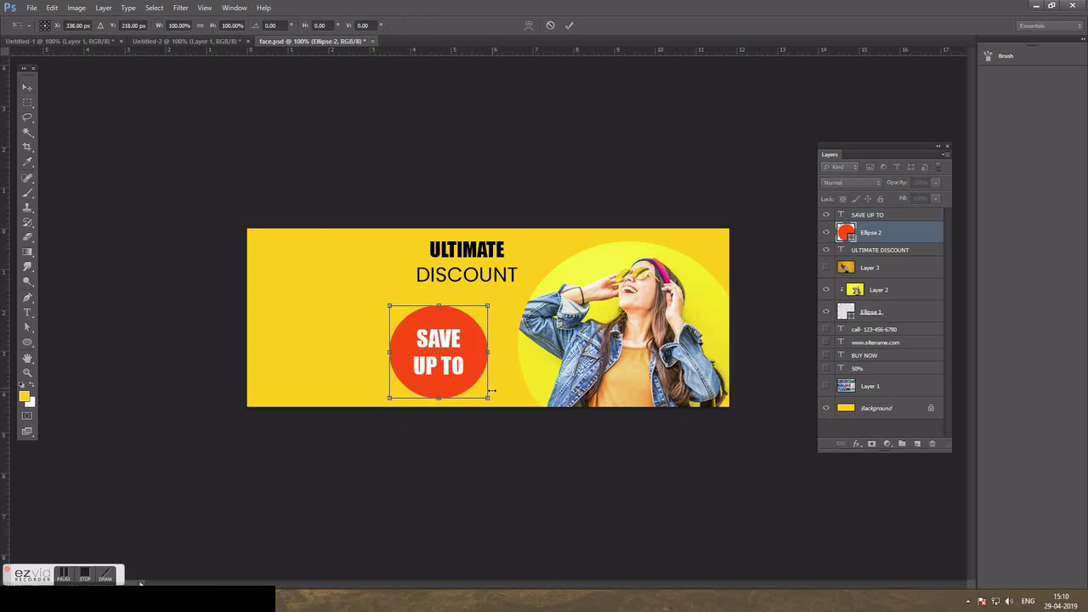
{"action": "left_click_drag", "start_coordinate": [482, 390], "coordinate": [478, 389]}
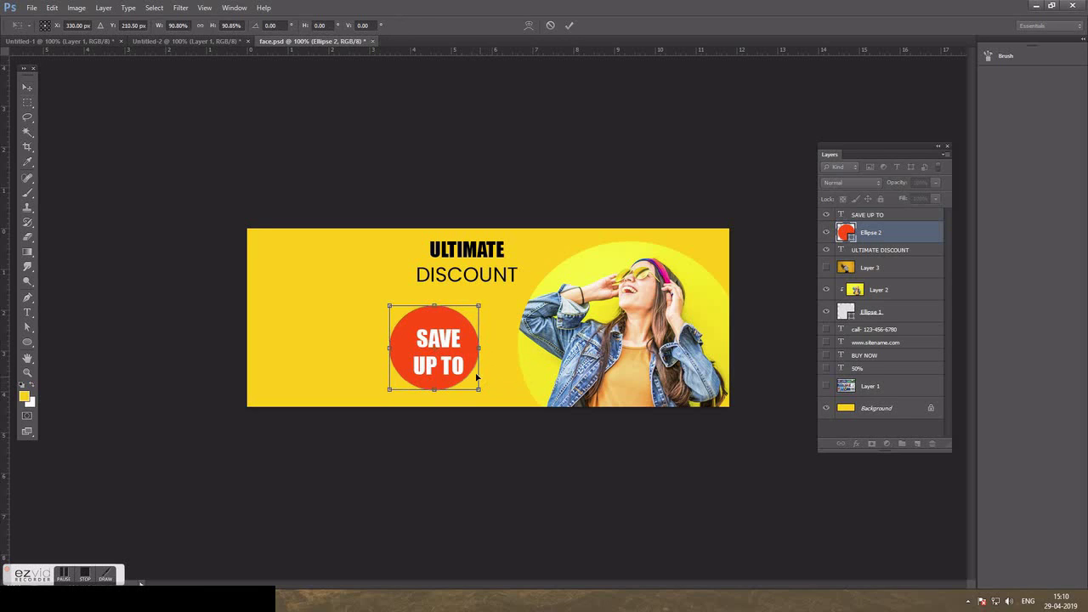
{"action": "double_click", "coordinate": [443, 355]}
{"action": "left_click_drag", "start_coordinate": [442, 352], "coordinate": [437, 348]}
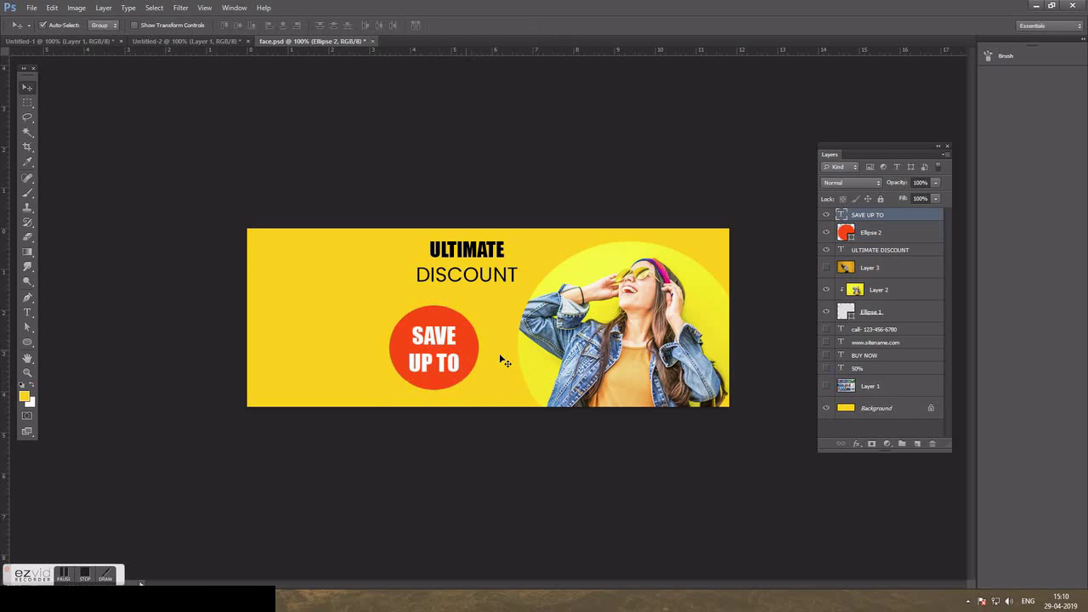
{"action": "key", "text": "Left"}
{"action": "key", "text": "Left"}
{"action": "key", "text": "Left"}
{"action": "key", "text": "Left"}
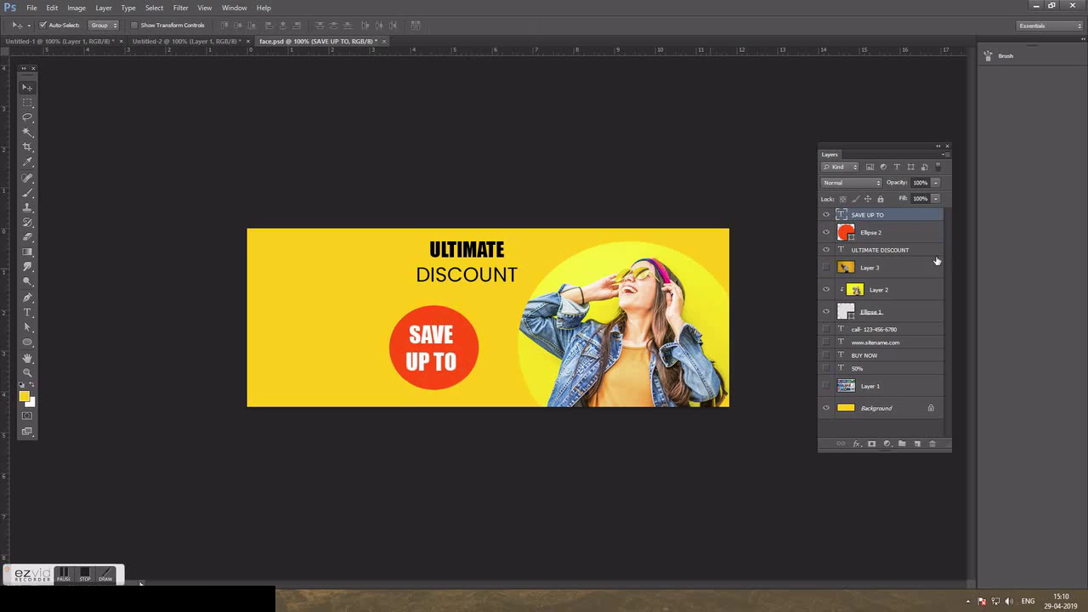
{"action": "left_click", "coordinate": [824, 342]}
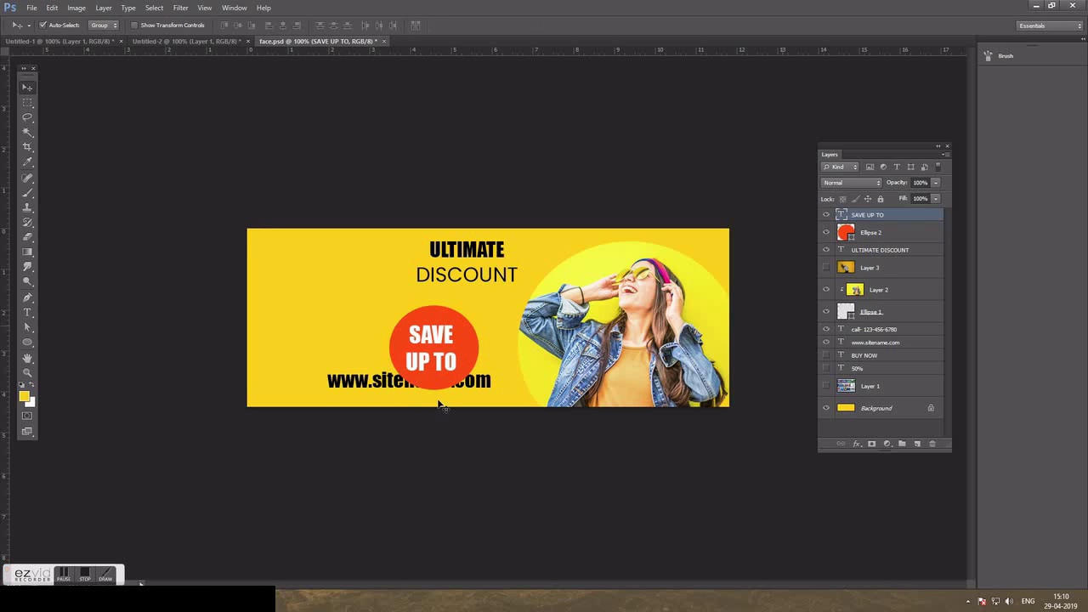
{"action": "left_click_drag", "start_coordinate": [366, 388], "coordinate": [305, 297]}
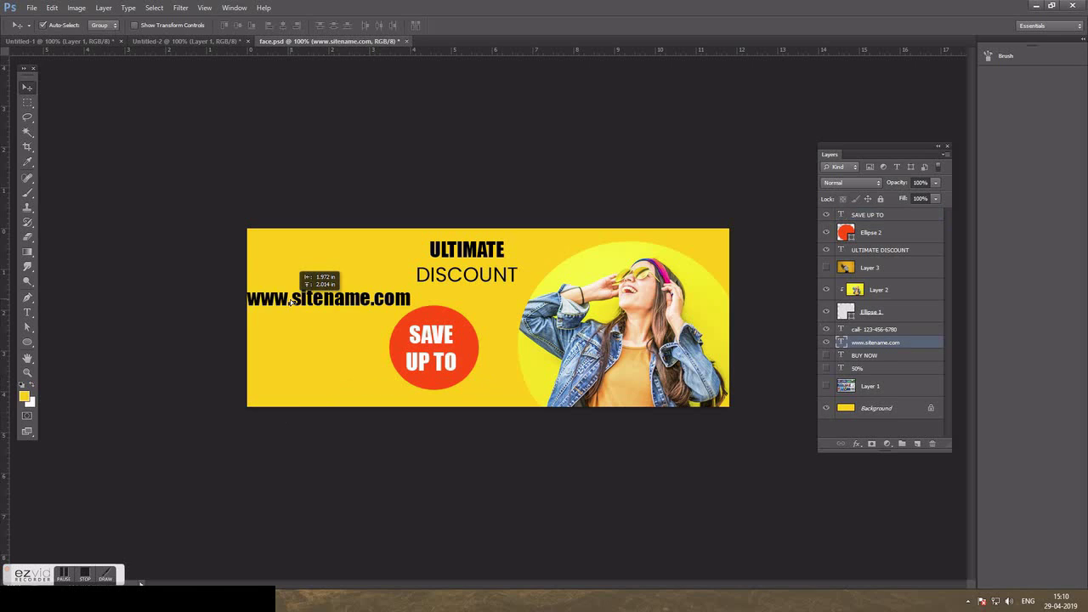
{"action": "left_click", "coordinate": [826, 355]}
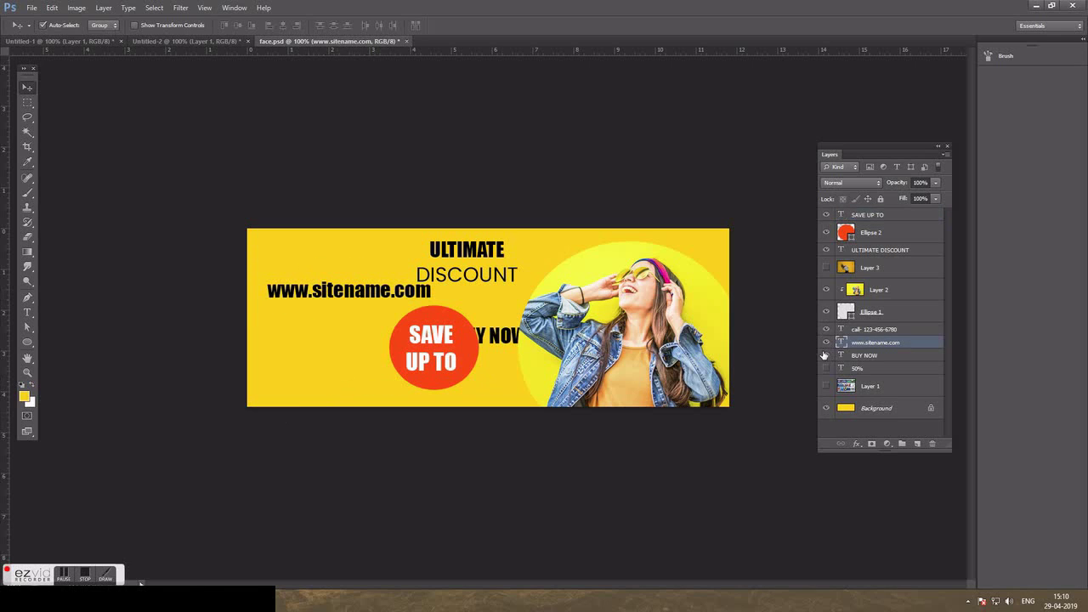
{"action": "left_click", "coordinate": [474, 363]}
{"action": "left_click", "coordinate": [448, 360], "text": "shift"}
{"action": "left_click_drag", "start_coordinate": [448, 361], "coordinate": [443, 346]}
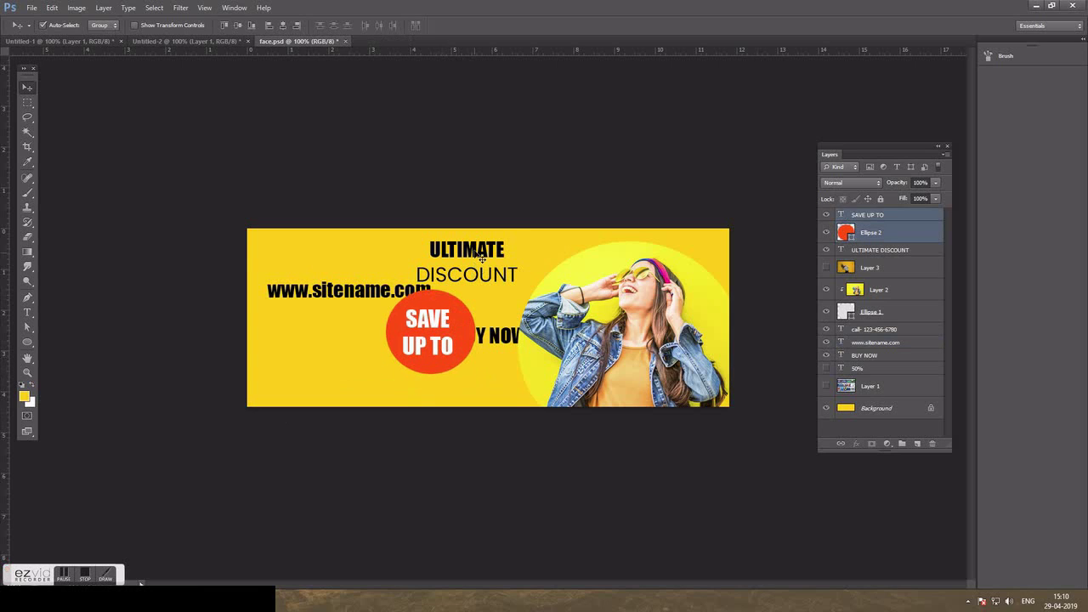
Put the ULTIMATE DISCOUNT heading on one line and shift it left.
{"action": "left_click_drag", "start_coordinate": [481, 257], "coordinate": [457, 257]}
{"action": "key", "text": "t"}
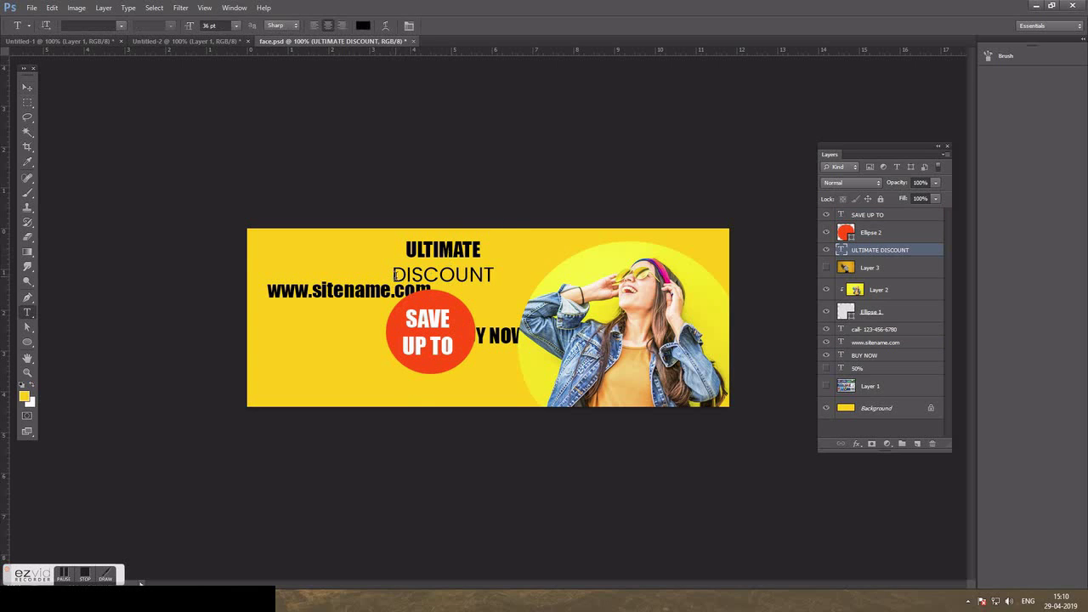
{"action": "left_click", "coordinate": [393, 275]}
{"action": "key", "text": "BackSpace"}
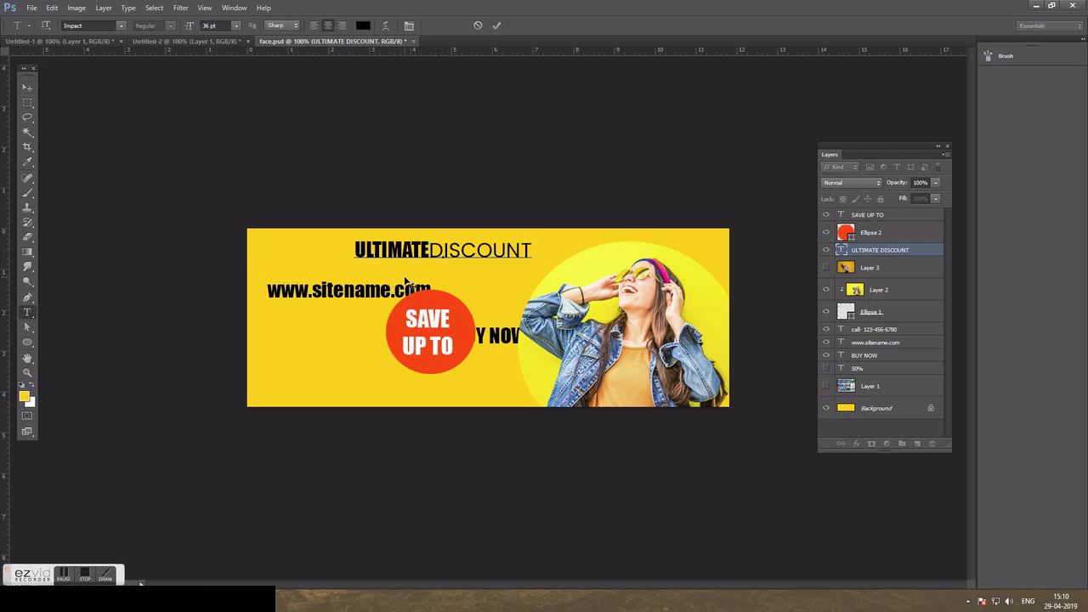
{"action": "key", "text": "ctrl+Return"}
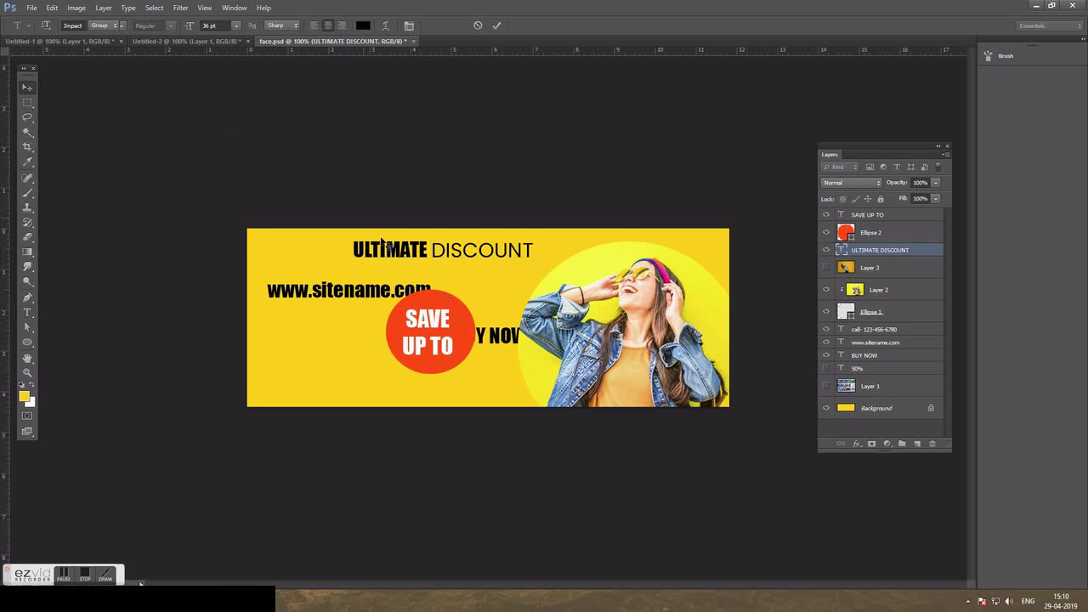
{"action": "key", "text": "v"}
{"action": "left_click_drag", "start_coordinate": [384, 245], "coordinate": [359, 245]}
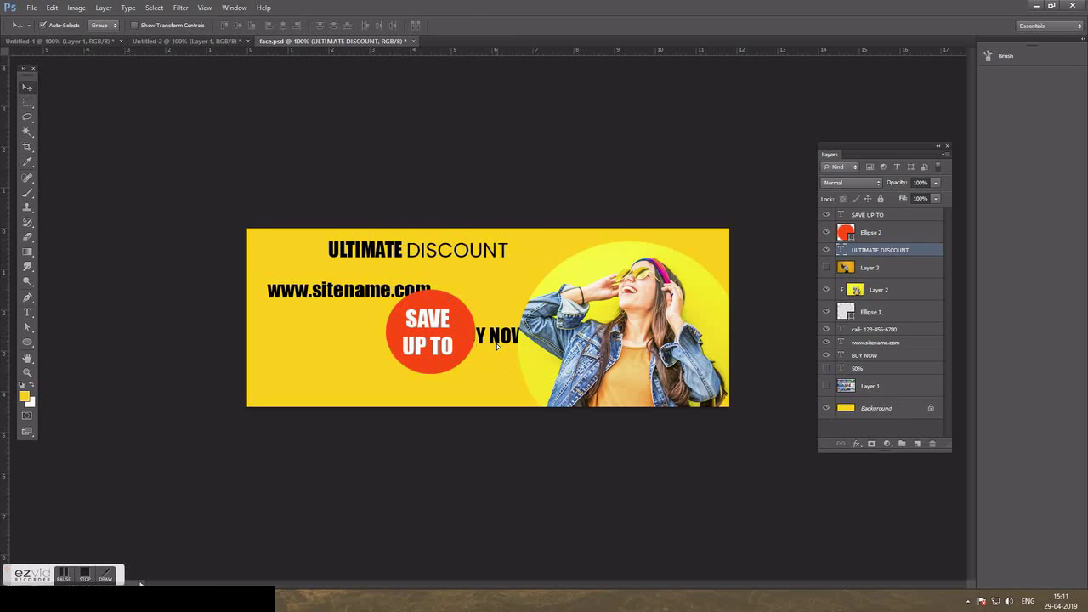
Place BUY NOW below the circle at the top of the stack, moving the circle up-right.
{"action": "left_click_drag", "start_coordinate": [498, 346], "coordinate": [505, 377]}
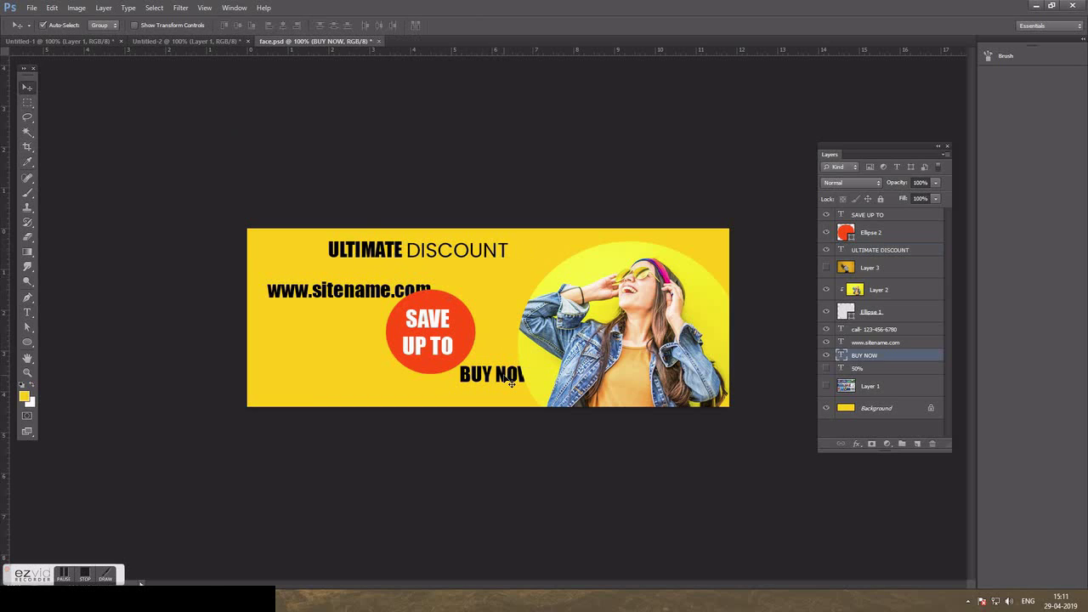
{"action": "key", "text": "ctrl+bracketright"}
{"action": "key", "text": "ctrl+bracketright"}
{"action": "key", "text": "ctrl+bracketright"}
{"action": "key", "text": "ctrl+bracketright"}
{"action": "key", "text": "ctrl+bracketright"}
{"action": "key", "text": "ctrl+bracketright"}
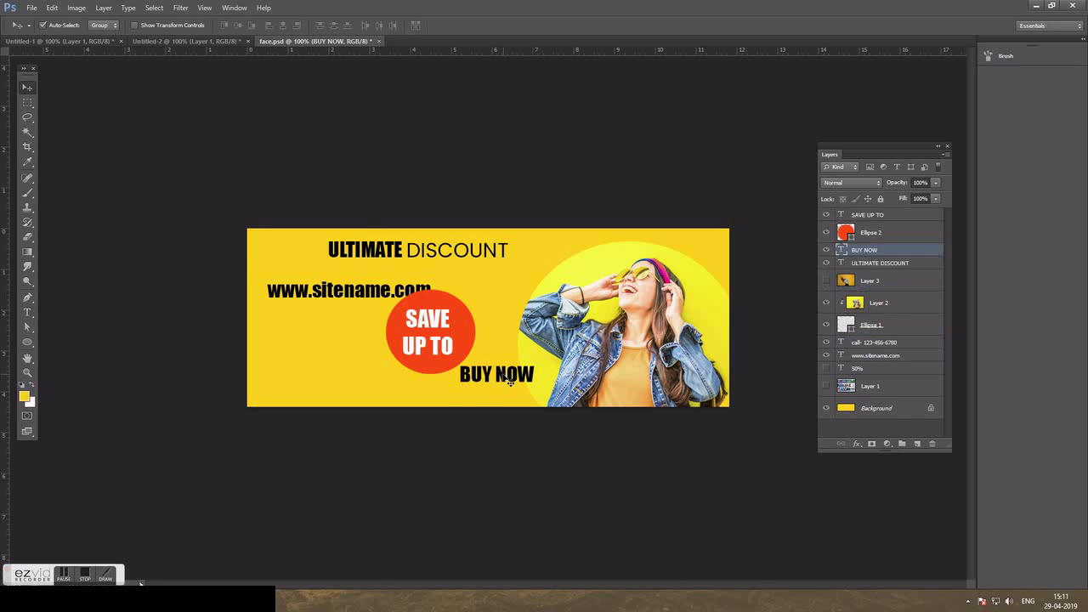
{"action": "key", "text": "ctrl+bracketright"}
{"action": "left_click", "coordinate": [459, 351]}
{"action": "left_click", "coordinate": [438, 340], "text": "shift"}
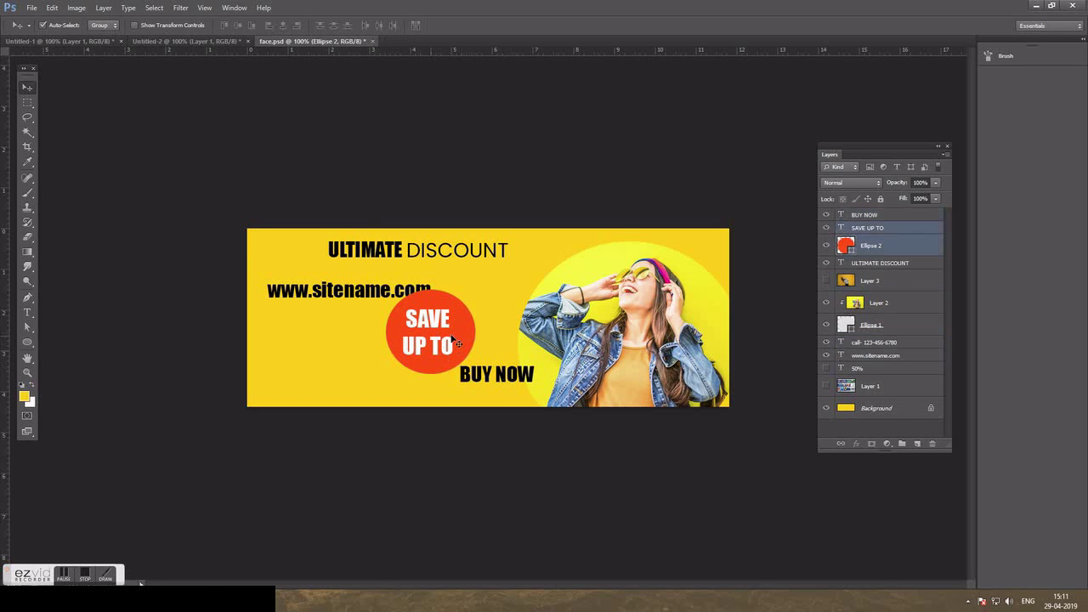
{"action": "left_click_drag", "start_coordinate": [432, 340], "coordinate": [502, 317]}
{"action": "left_click_drag", "start_coordinate": [493, 384], "coordinate": [504, 377]}
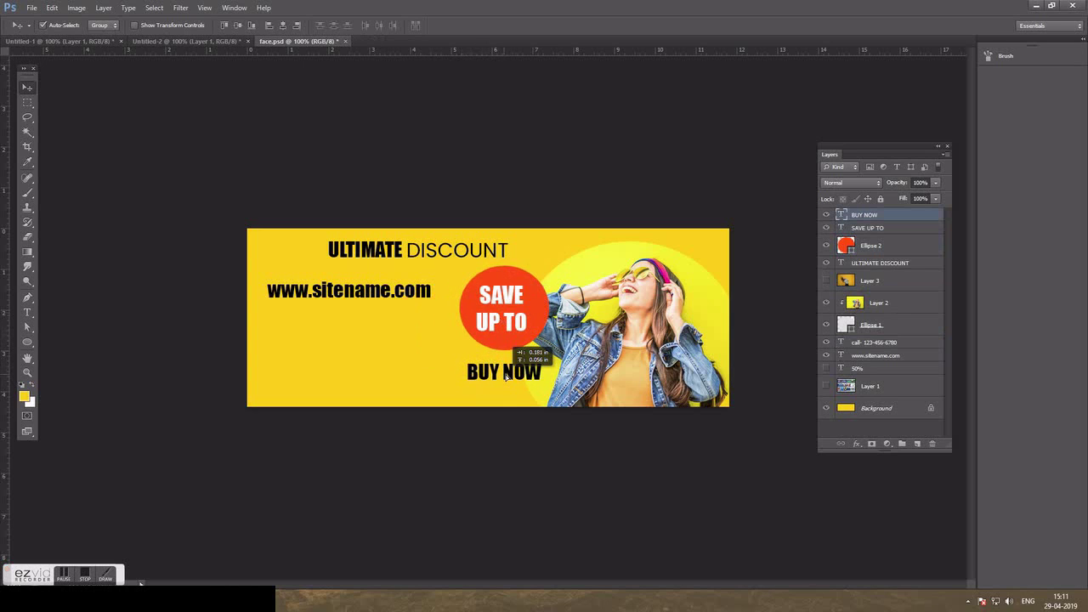
Draw a rounded-rectangle pill around BUY NOW filled with the circle's orange #ff4e00.
{"action": "left_click", "coordinate": [27, 342]}
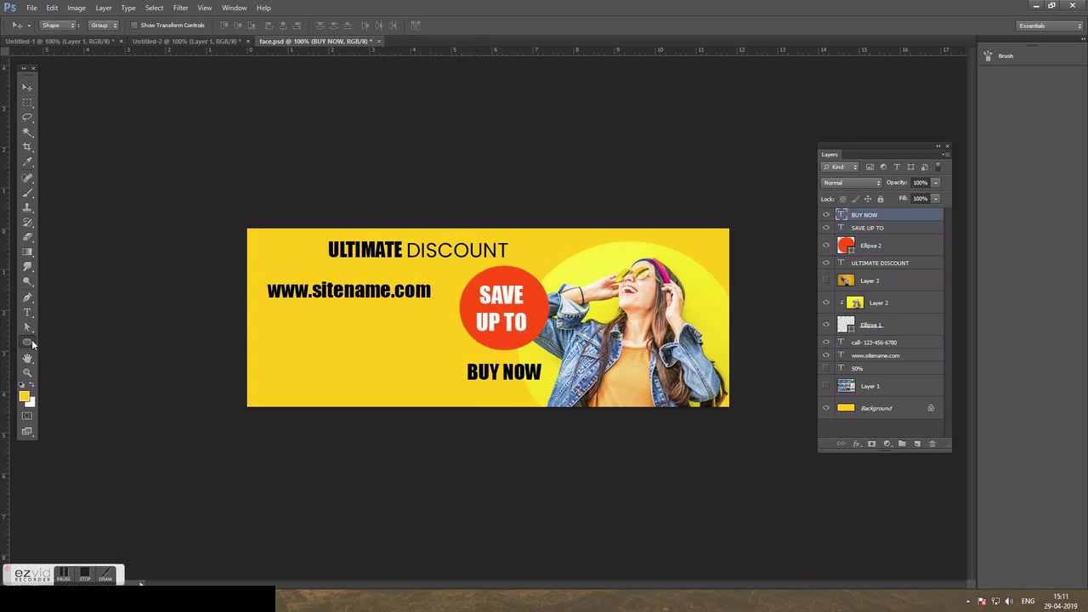
{"action": "left_click", "coordinate": [69, 351]}
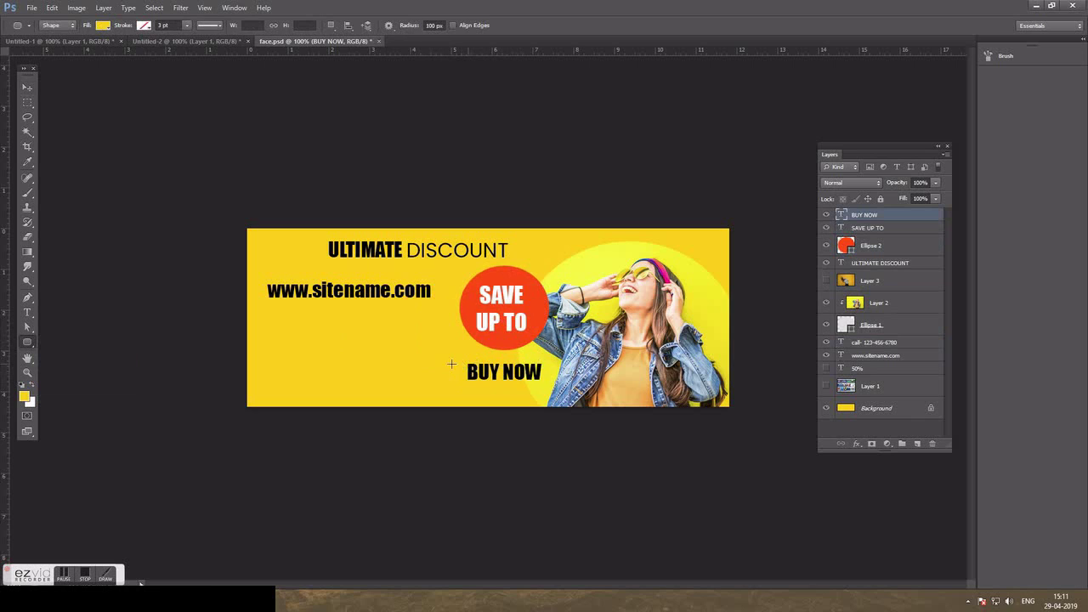
{"action": "left_click_drag", "start_coordinate": [510, 383], "coordinate": [556, 387]}
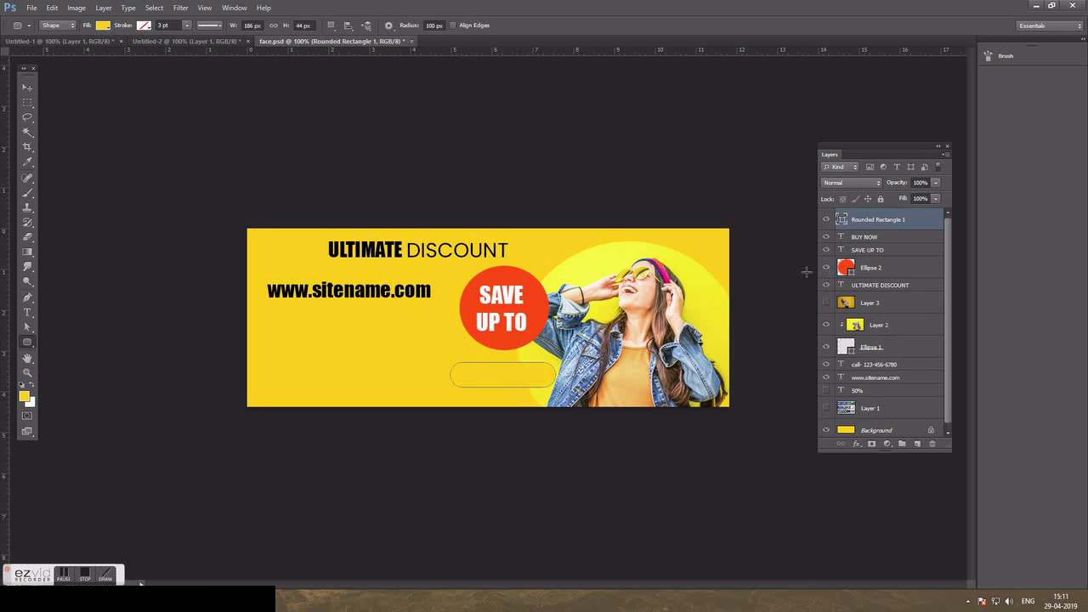
{"action": "double_click", "coordinate": [841, 220]}
{"action": "left_click", "coordinate": [541, 308]}
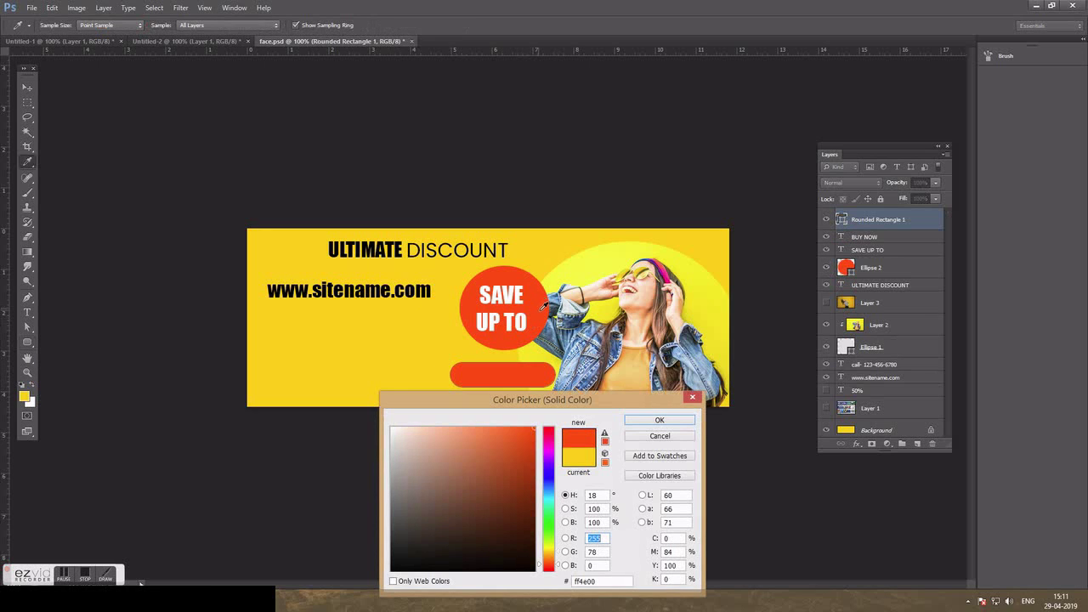
{"action": "left_click", "coordinate": [656, 420]}
{"action": "key", "text": "v"}
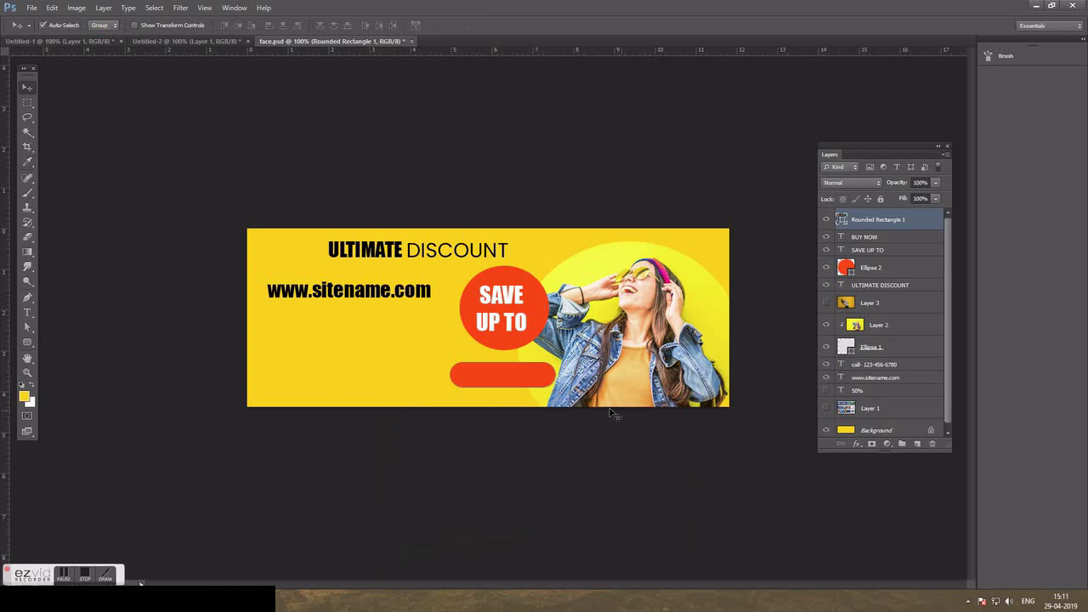
{"action": "key", "text": "ctrl+minus"}
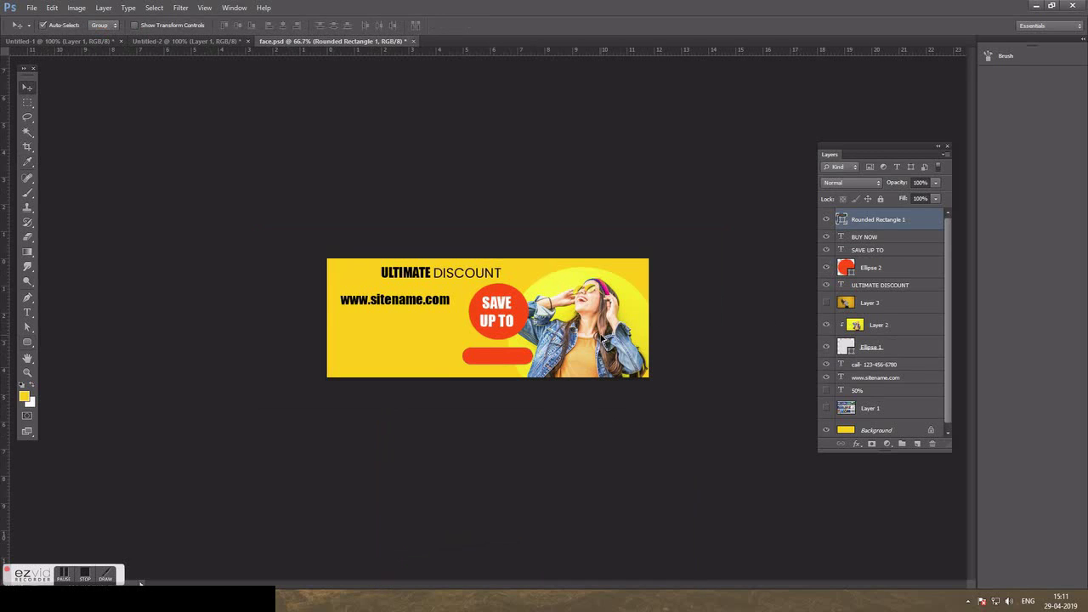
{"action": "key", "text": "ctrl+plus"}
Put the BUY NOW text above the pill shape and make it white.
{"action": "left_click", "coordinate": [875, 241]}
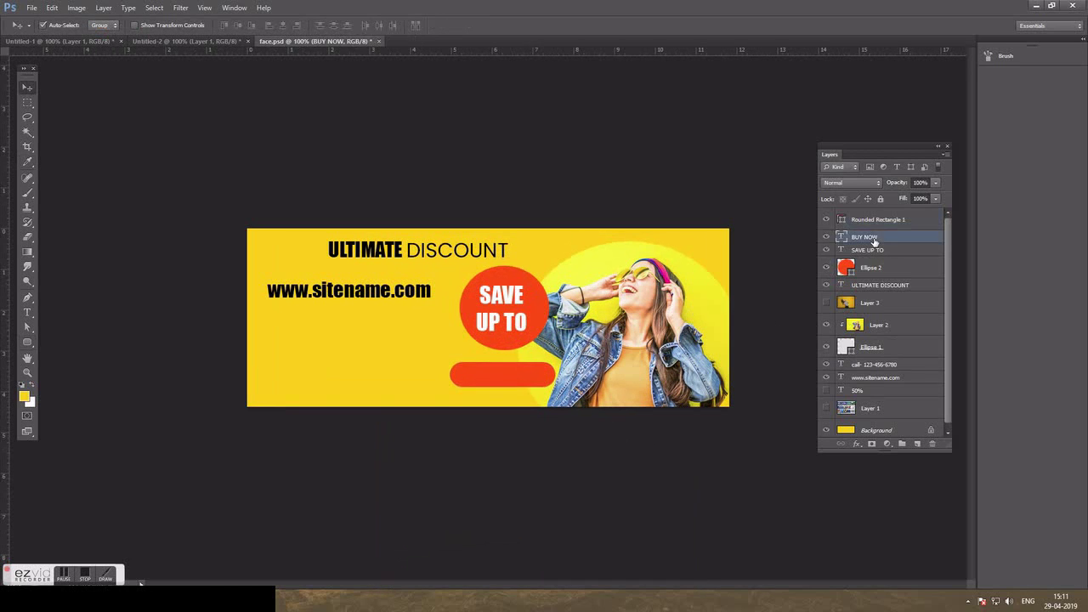
{"action": "left_click_drag", "start_coordinate": [875, 248], "coordinate": [874, 214]}
{"action": "left_click", "coordinate": [27, 312]}
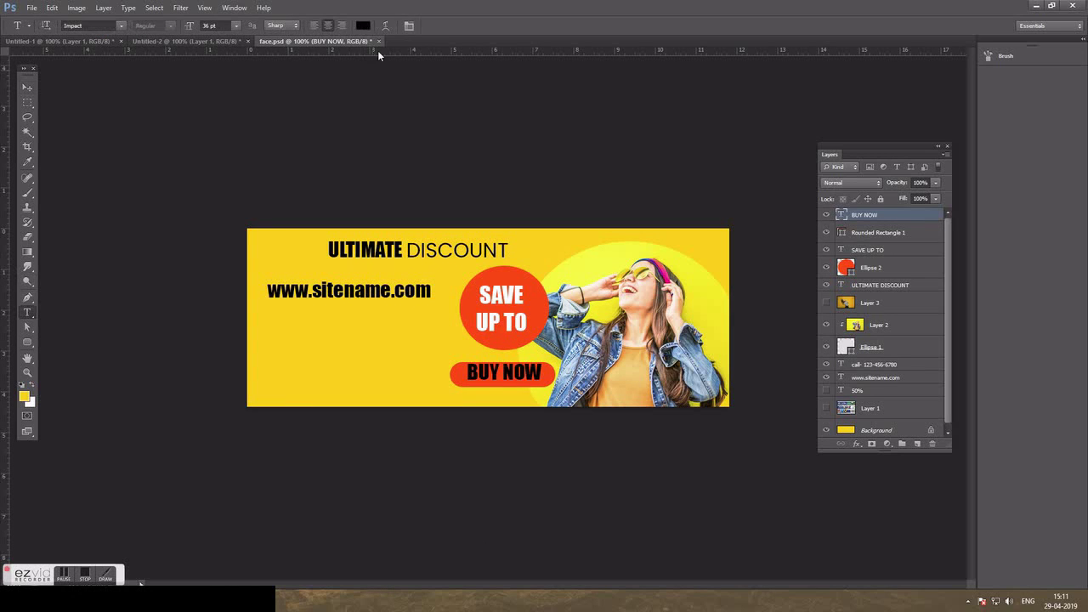
{"action": "left_click", "coordinate": [363, 26]}
{"action": "left_click", "coordinate": [392, 428]}
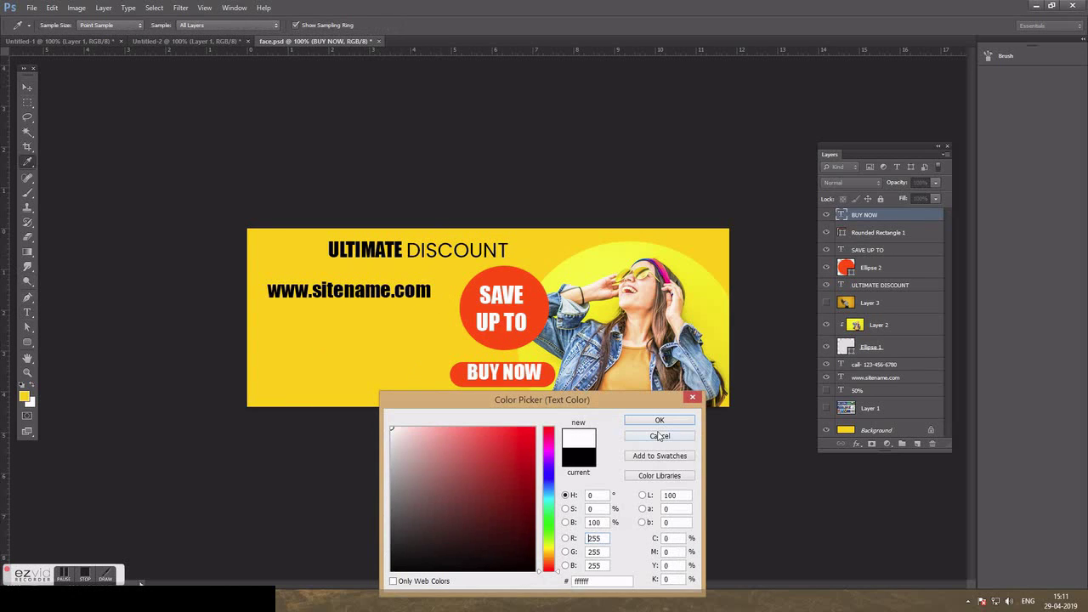
{"action": "left_click", "coordinate": [660, 422]}
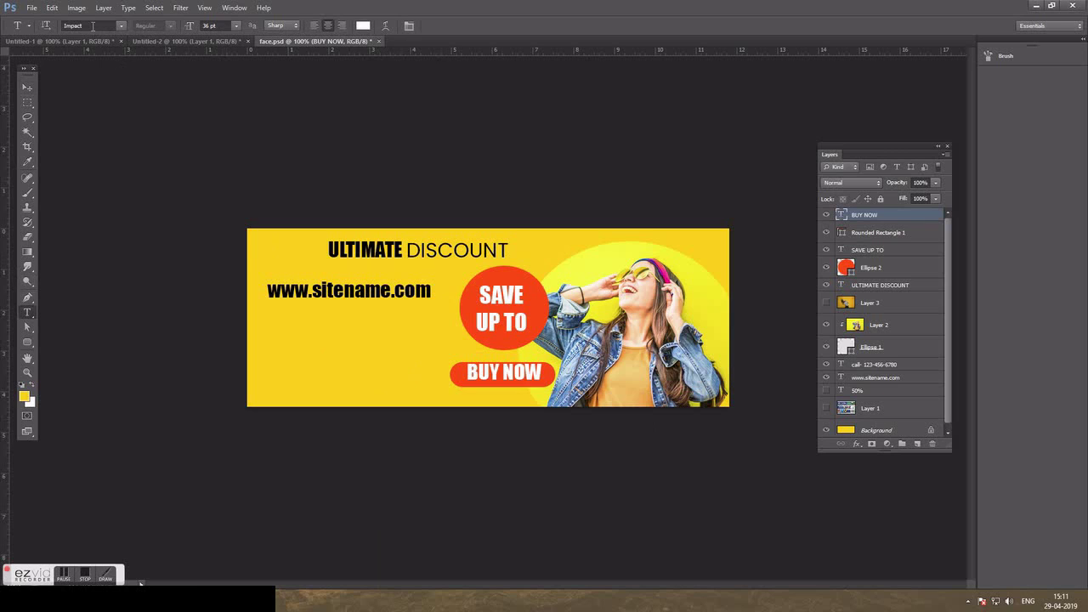
{"action": "type", "text": "Roboto"}
Set the BUY NOW text to Roboto Black at 18 pt.
{"action": "key", "text": "Return"}
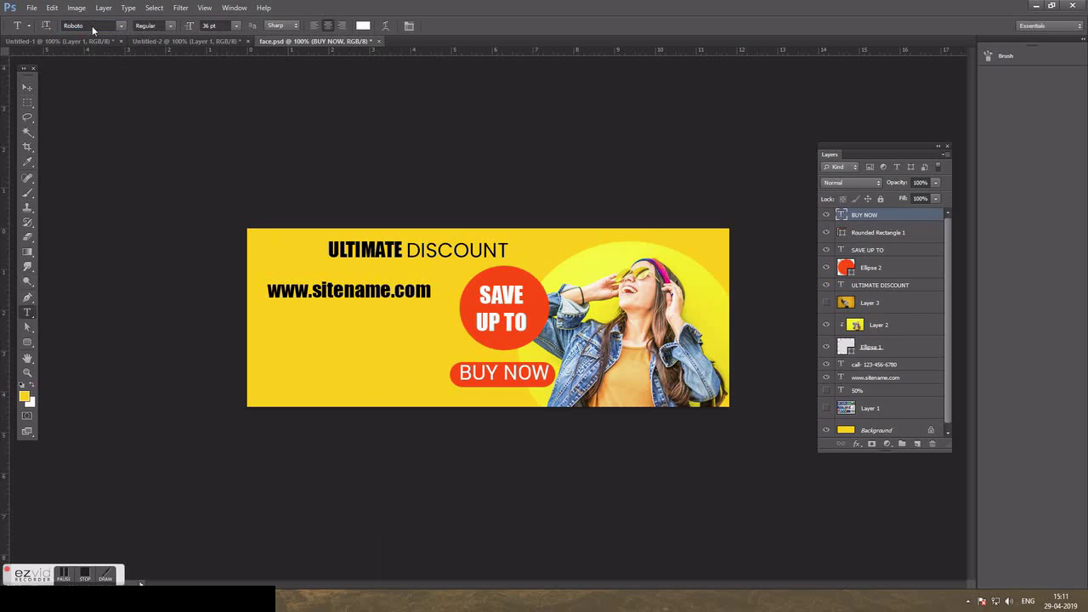
{"action": "left_click", "coordinate": [236, 25]}
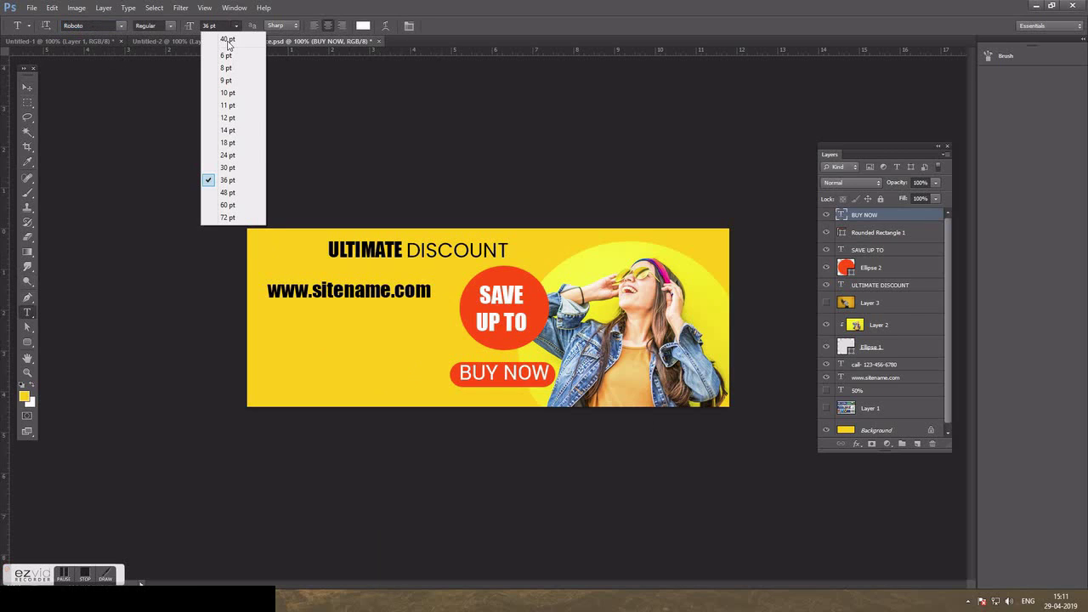
{"action": "left_click", "coordinate": [232, 142]}
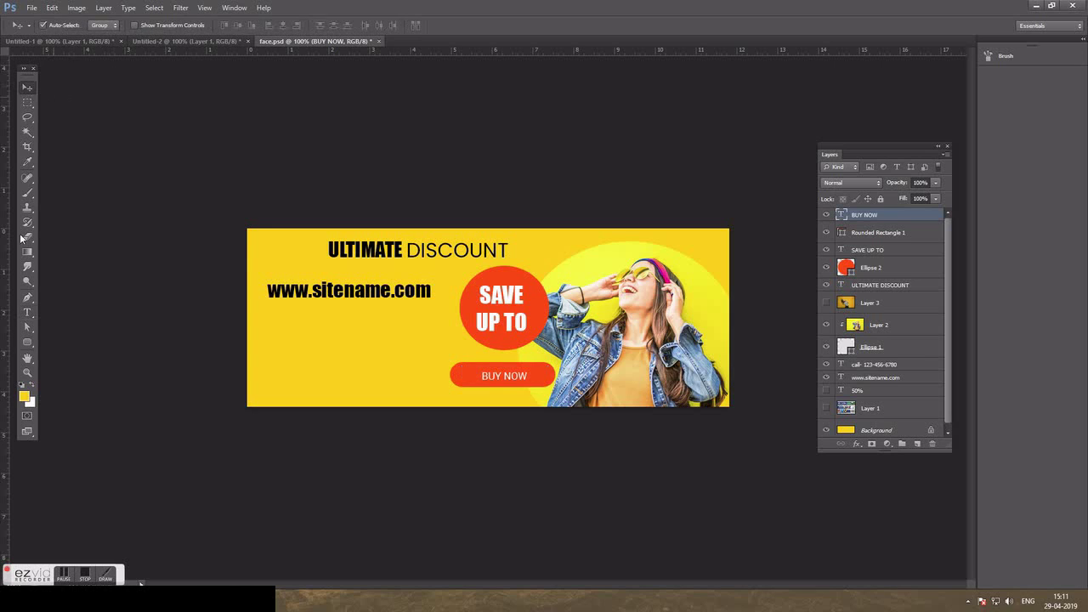
{"action": "left_click", "coordinate": [170, 25]}
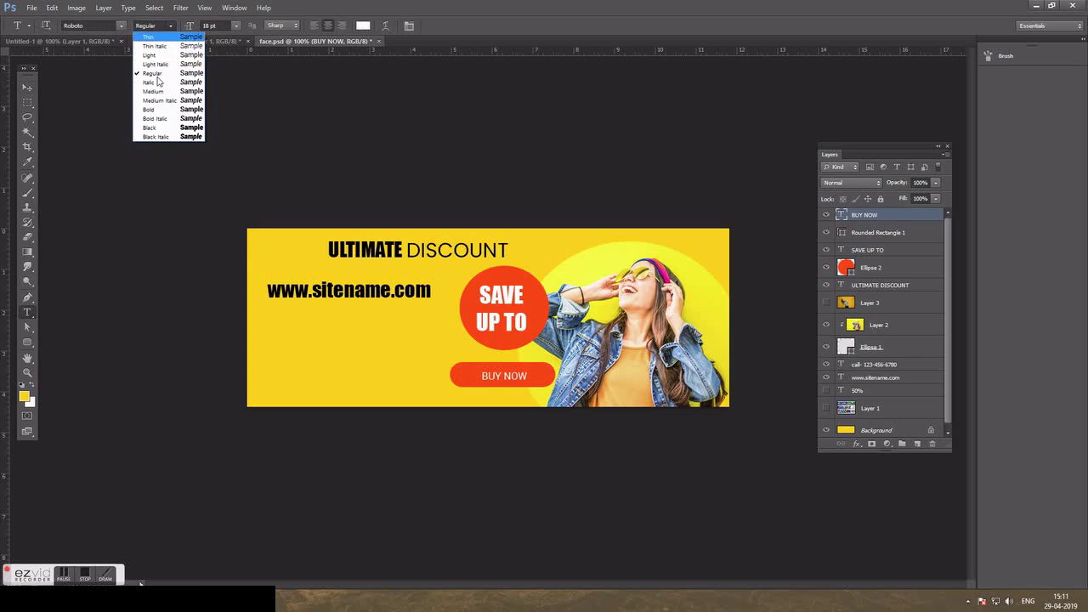
{"action": "left_click", "coordinate": [152, 127]}
{"action": "left_click", "coordinate": [27, 87]}
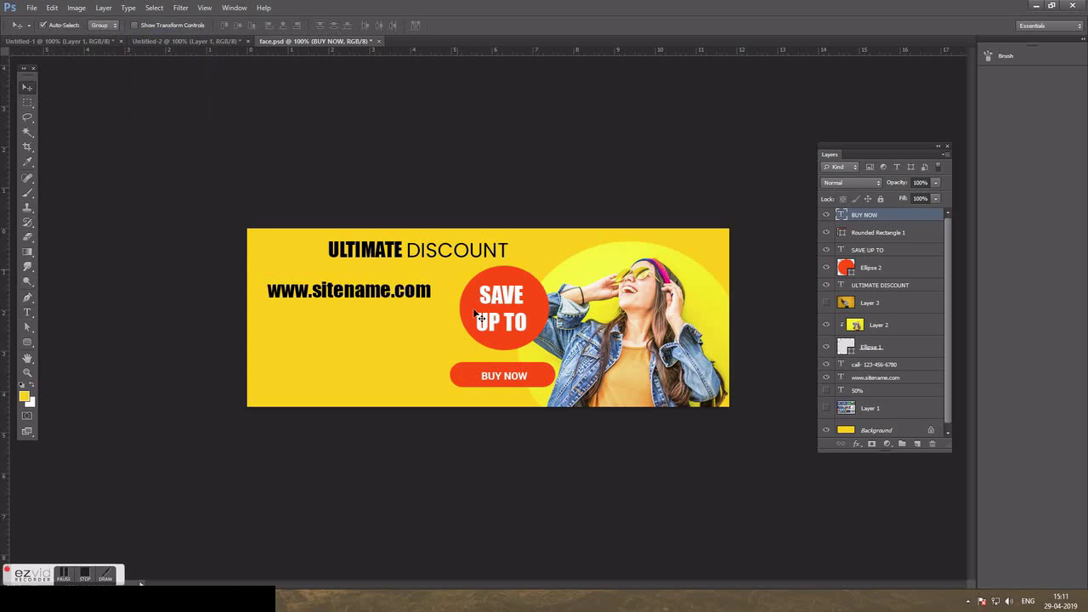
Enlarge BUY NOW to 30 pt and nudge it to centre inside the pill.
{"action": "left_click", "coordinate": [548, 375]}
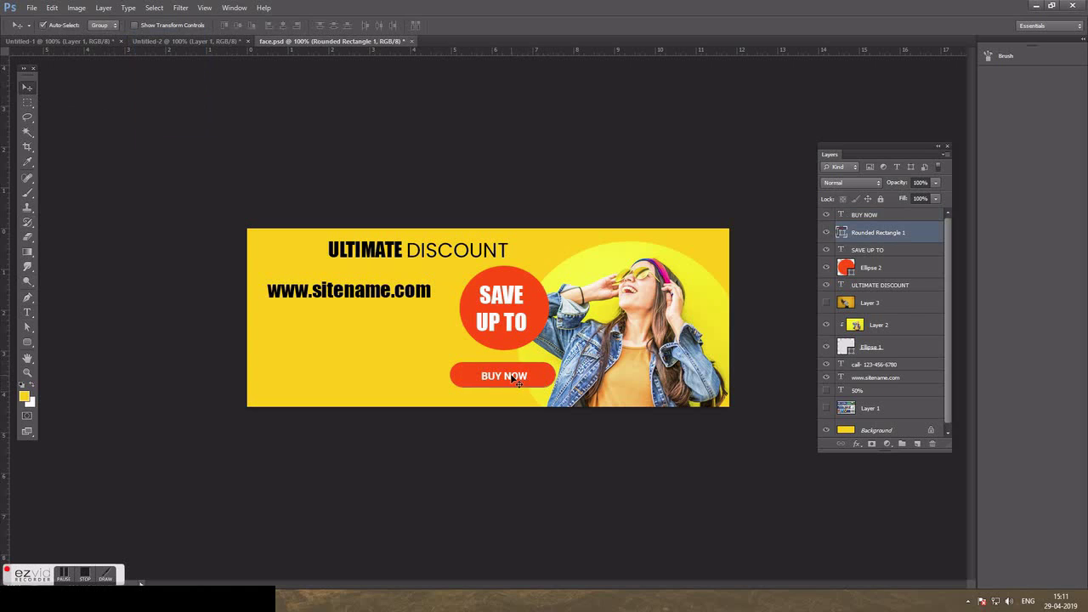
{"action": "left_click", "coordinate": [516, 379]}
{"action": "left_click", "coordinate": [28, 313]}
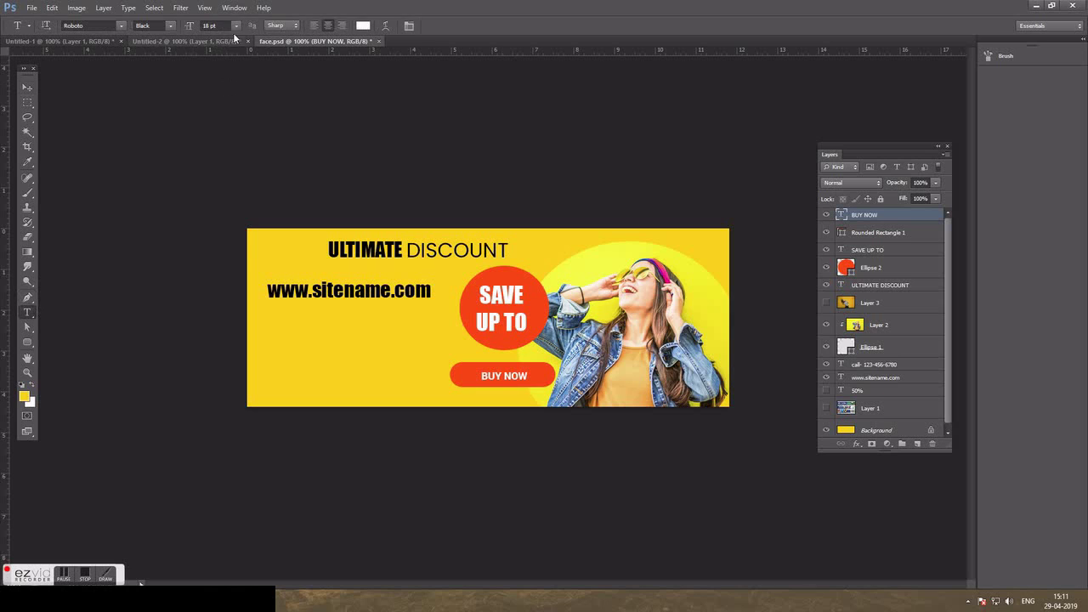
{"action": "left_click", "coordinate": [236, 26]}
{"action": "left_click", "coordinate": [224, 168]}
{"action": "left_click", "coordinate": [29, 90]}
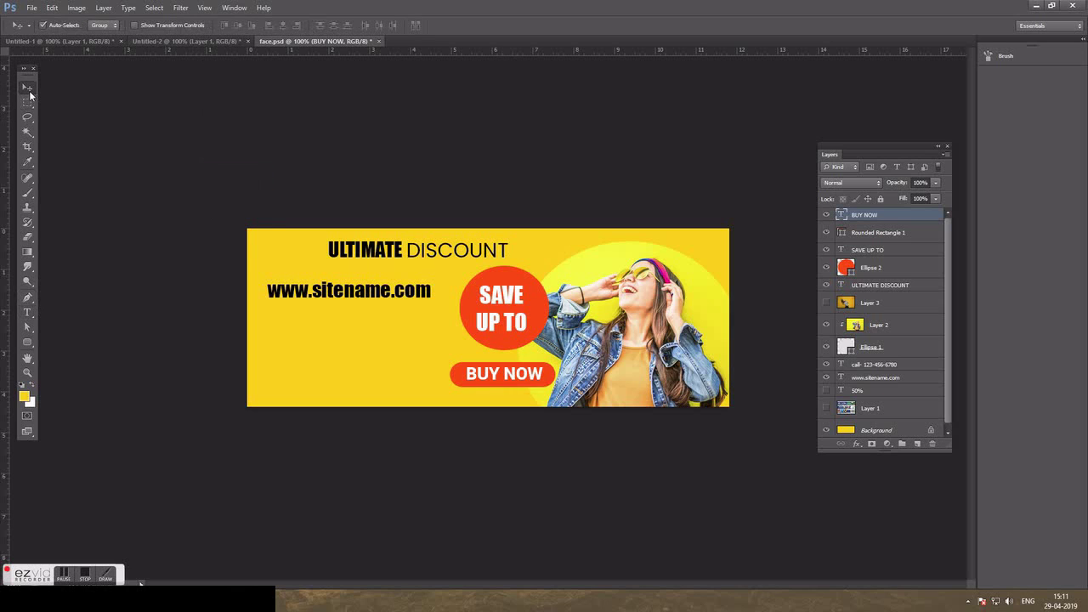
{"action": "key", "text": "Down"}
{"action": "key", "text": "Left"}
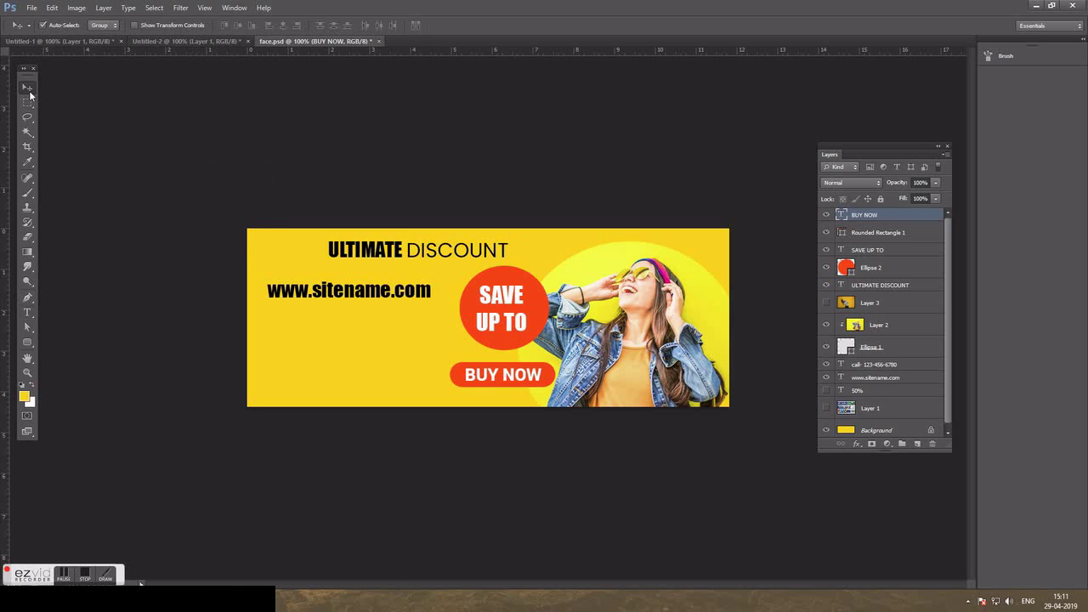
{"action": "left_click", "coordinate": [373, 302]}
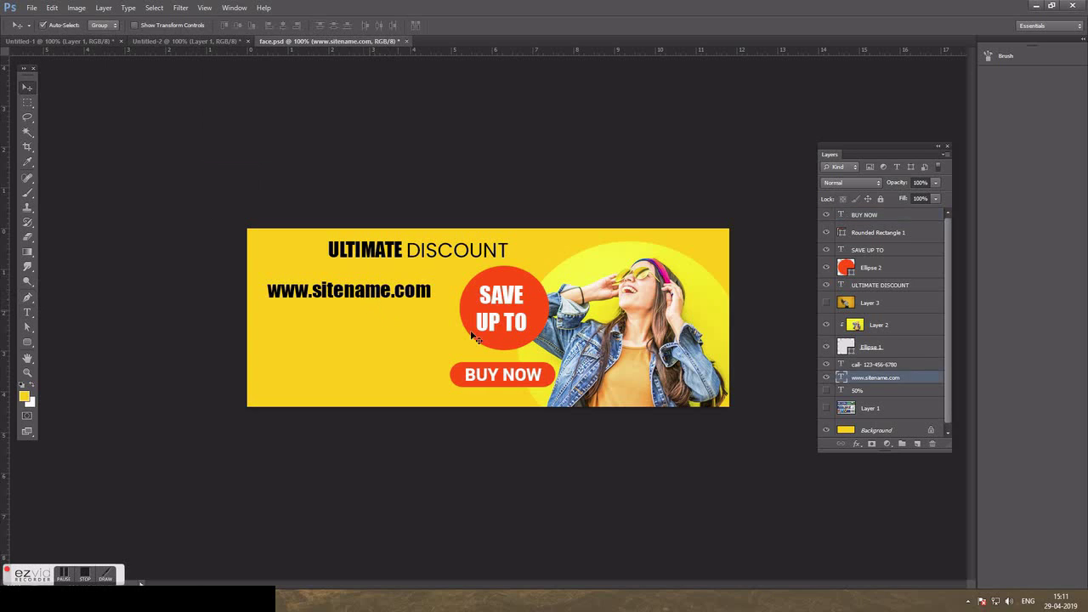
Show Layer 3's headphone-woman photo and brighten it with Brightness/Contrast brightness 76.
{"action": "scroll", "coordinate": [892, 383], "scroll_direction": "down", "scroll_amount": 1}
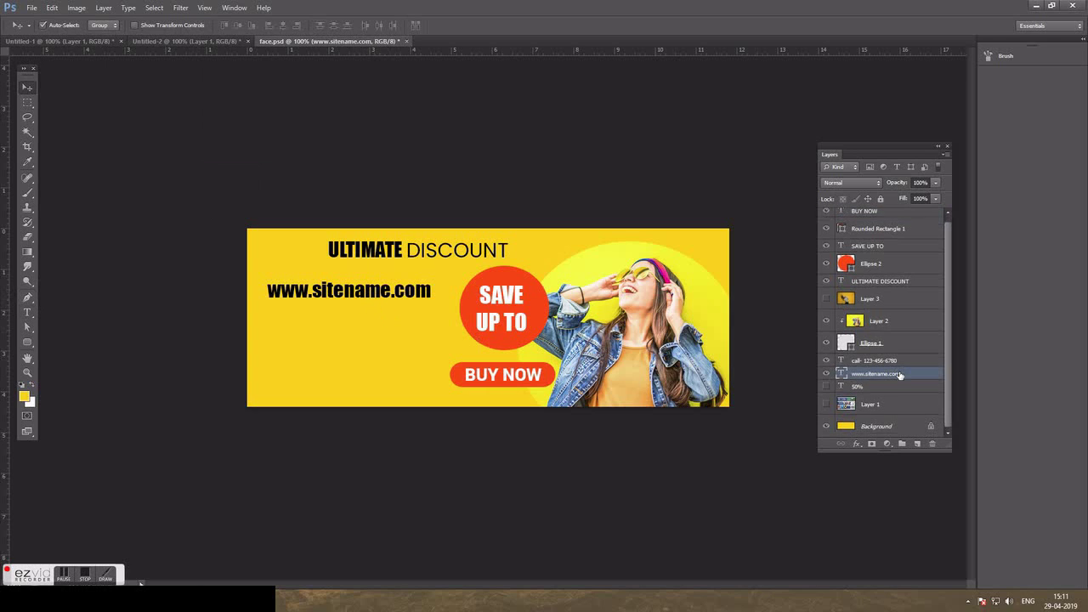
{"action": "left_click", "coordinate": [826, 299]}
{"action": "left_click", "coordinate": [414, 351]}
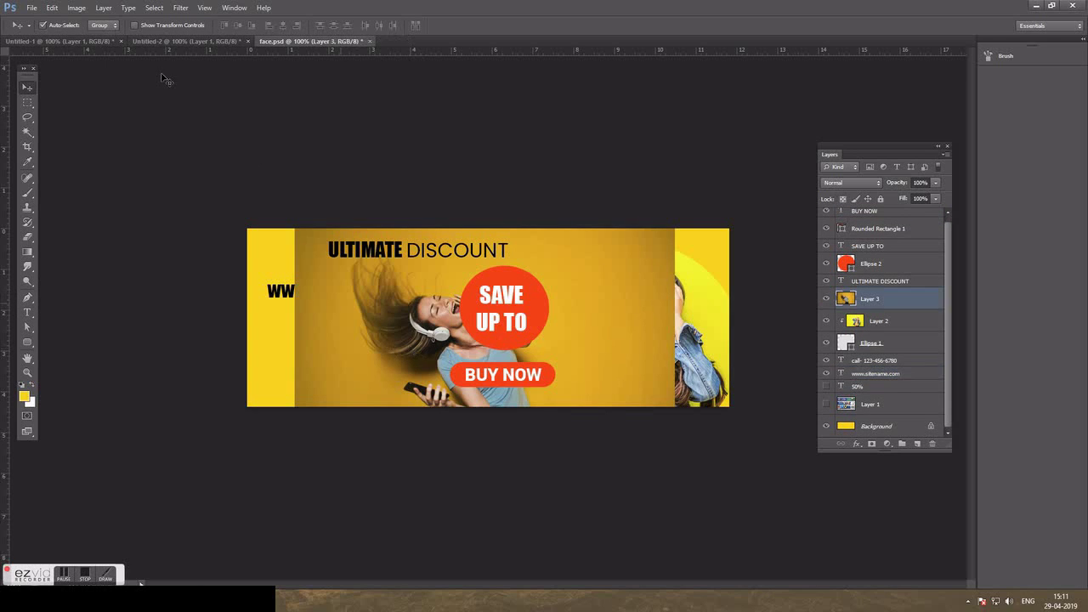
{"action": "left_click", "coordinate": [76, 8]}
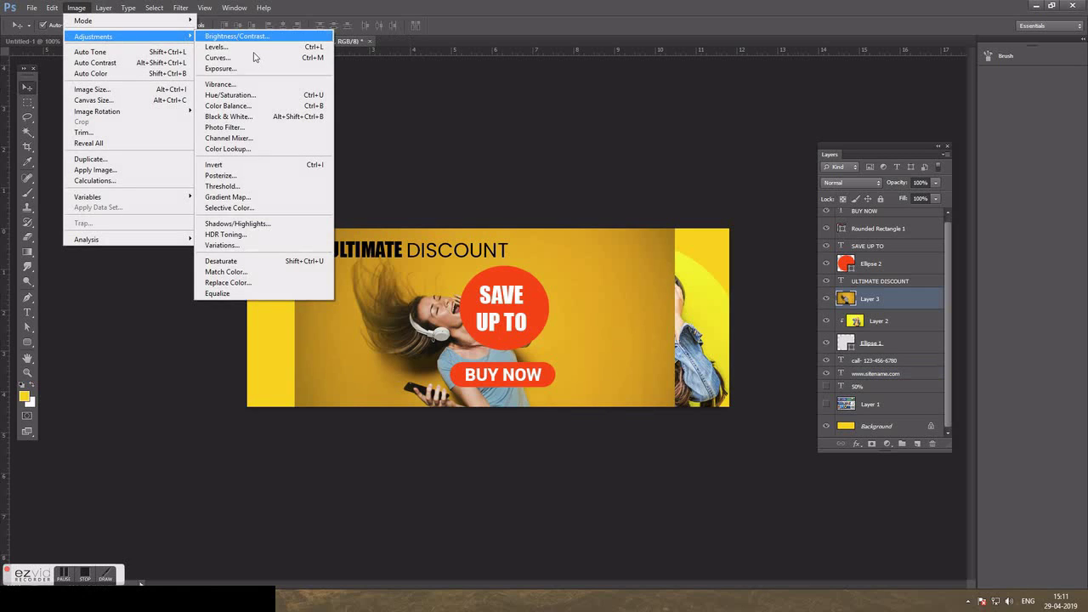
{"action": "left_click", "coordinate": [228, 37]}
{"action": "left_click_drag", "start_coordinate": [448, 447], "coordinate": [455, 446]}
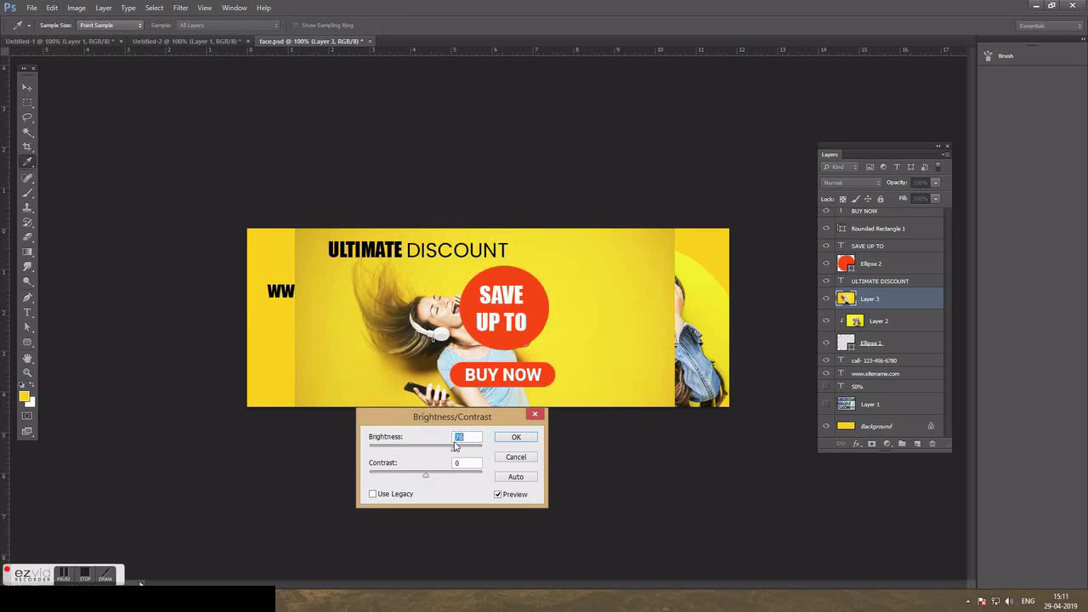
{"action": "left_click", "coordinate": [515, 437]}
Move the headphone photo to the banner's left and send it below the website text.
{"action": "key", "text": "v"}
{"action": "left_click_drag", "start_coordinate": [396, 353], "coordinate": [302, 353]}
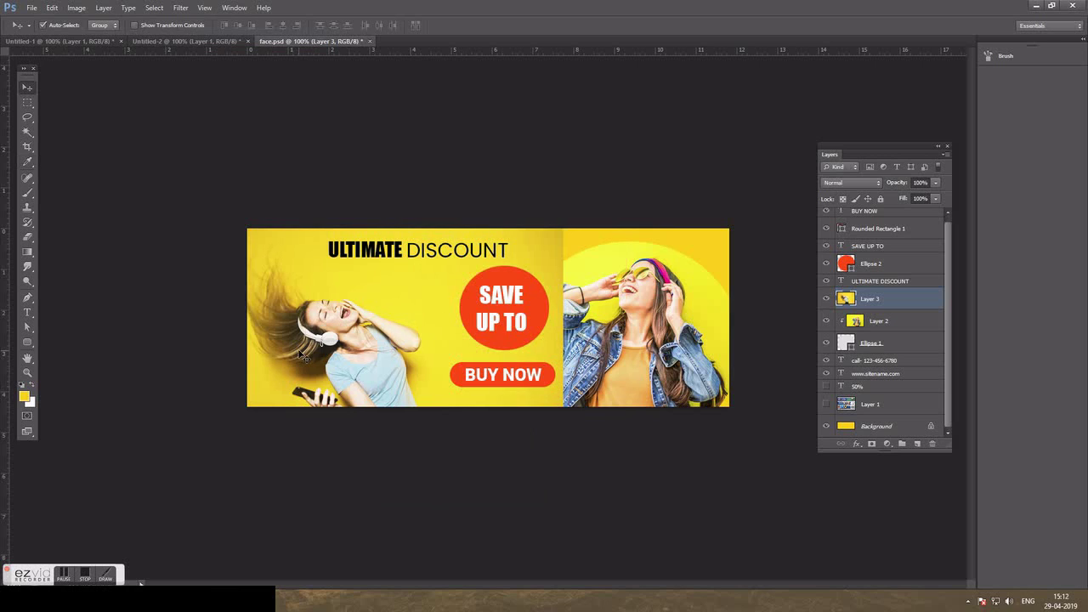
{"action": "key", "text": "ctrl+bracketleft"}
{"action": "key", "text": "ctrl+bracketleft"}
{"action": "key", "text": "ctrl+bracketleft"}
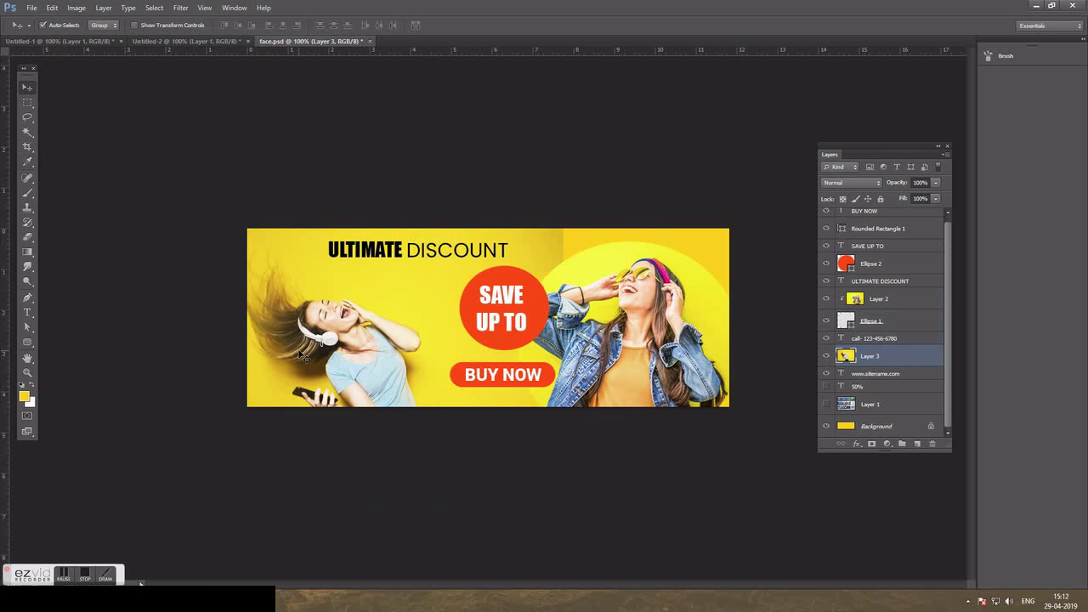
{"action": "key", "text": "ctrl+bracketleft"}
{"action": "key", "text": "ctrl+bracketleft"}
{"action": "key", "text": "ctrl+bracketleft"}
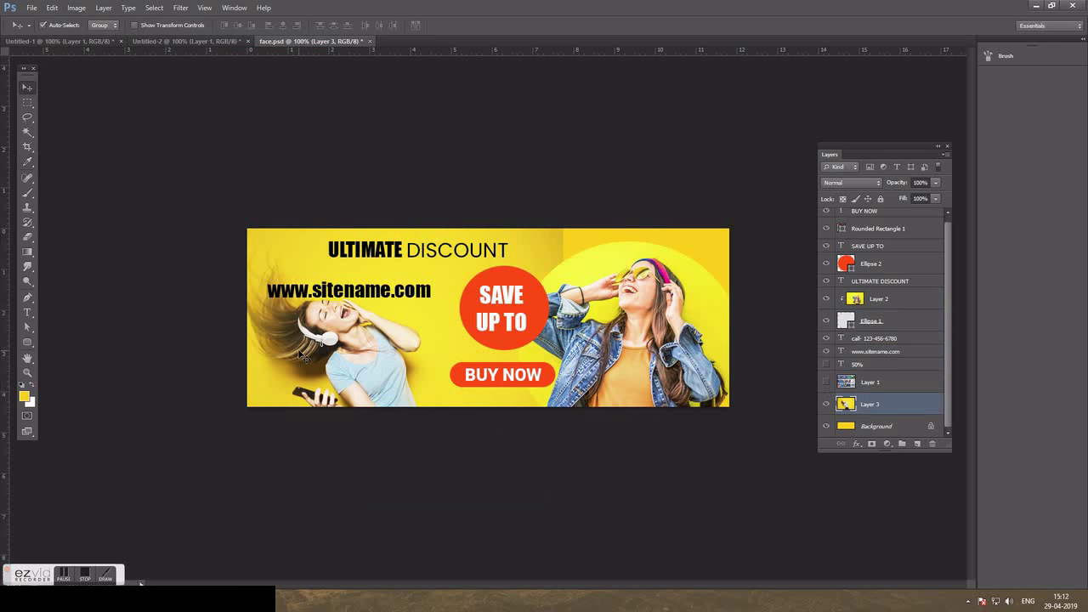
{"action": "key", "text": "e"}
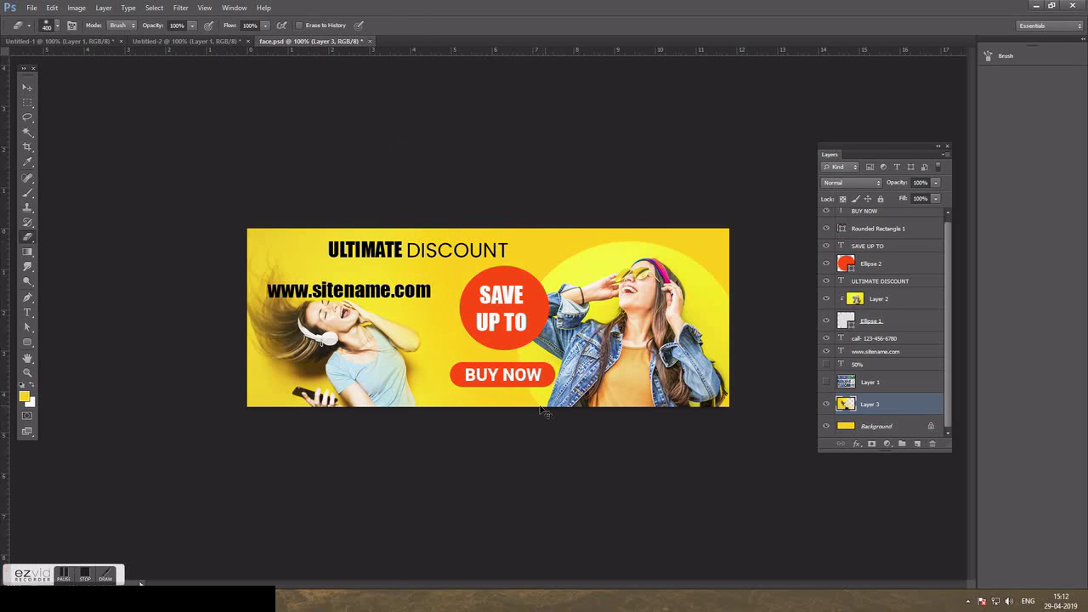
{"action": "key", "text": "v"}
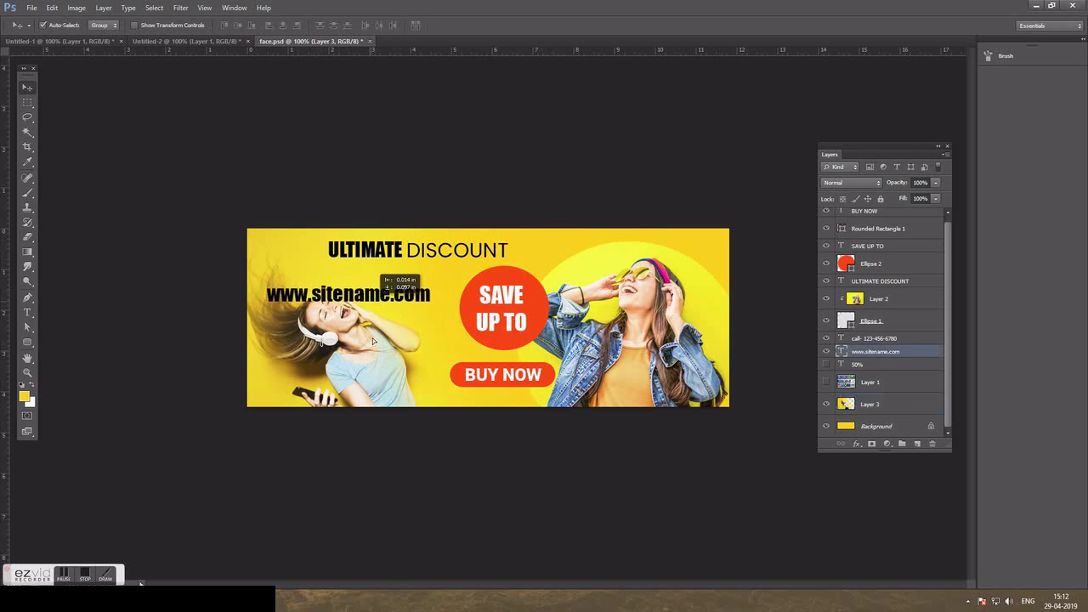
Lower the website text, then move the BUY NOW button right and shrink it to about two-thirds.
{"action": "left_click_drag", "start_coordinate": [379, 301], "coordinate": [391, 398]}
{"action": "left_click_drag", "start_coordinate": [357, 353], "coordinate": [353, 335]}
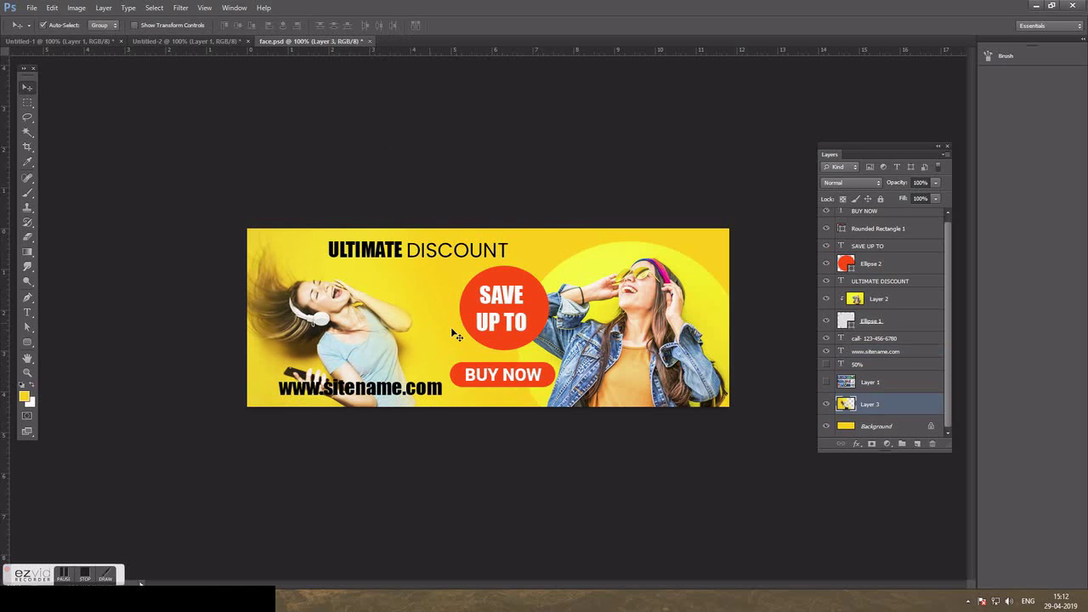
{"action": "left_click", "coordinate": [506, 376]}
{"action": "left_click", "coordinate": [506, 377], "text": "shift"}
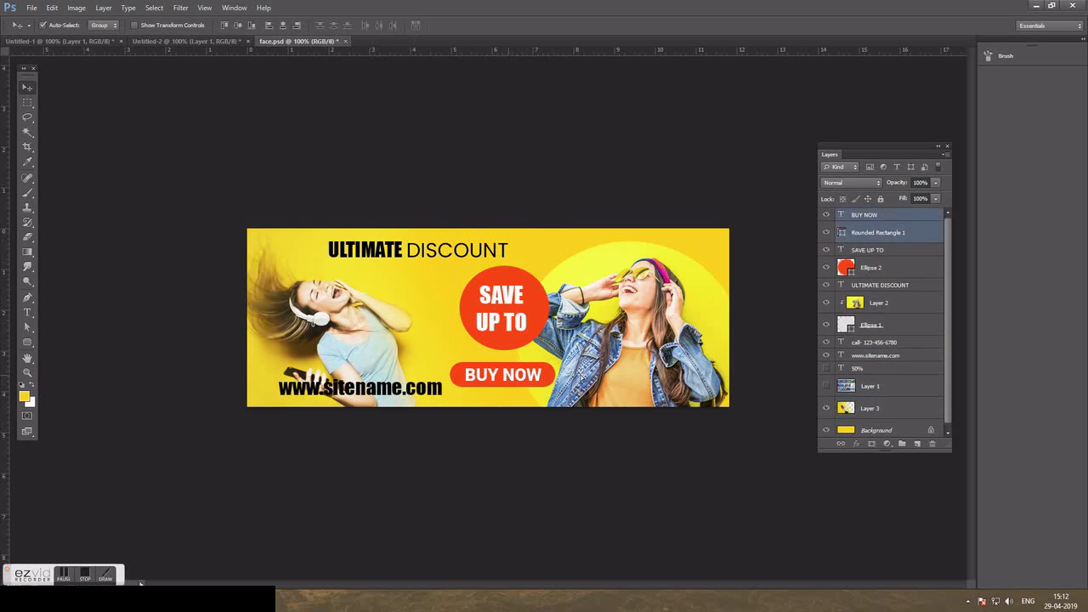
{"action": "left_click_drag", "start_coordinate": [505, 377], "coordinate": [666, 381]}
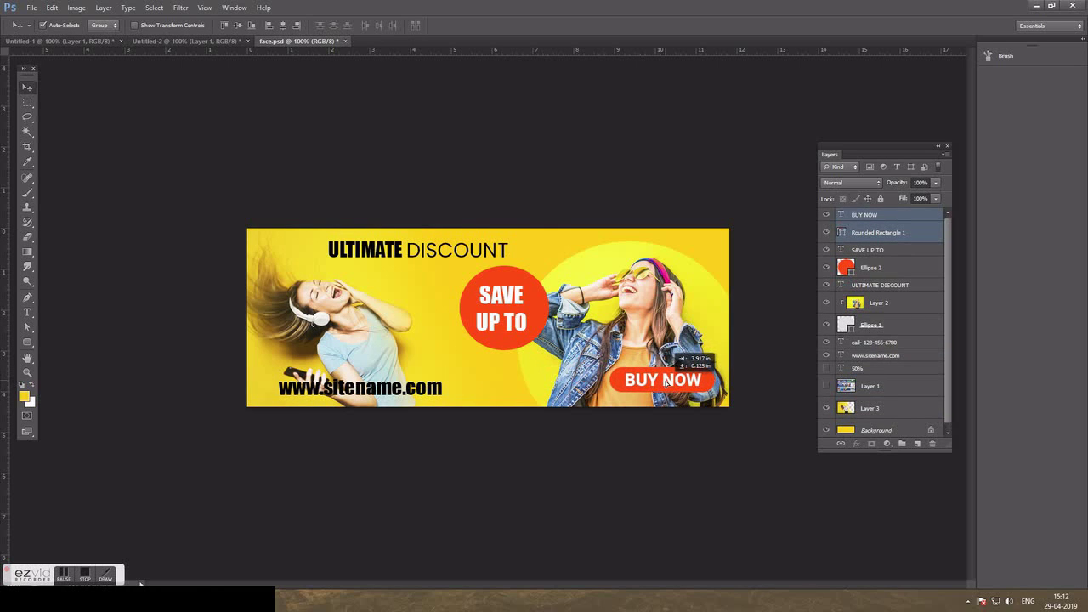
{"action": "key", "text": "ctrl+t"}
{"action": "left_click_drag", "start_coordinate": [610, 392], "coordinate": [698, 387]}
{"action": "key", "text": "Return"}
Centre the website text at the bottom, bring it to front, and shift ULTIMATE DISCOUNT left.
{"action": "left_click_drag", "start_coordinate": [401, 391], "coordinate": [508, 389]}
{"action": "key", "text": "ctrl+bracketright"}
{"action": "key", "text": "ctrl+bracketright"}
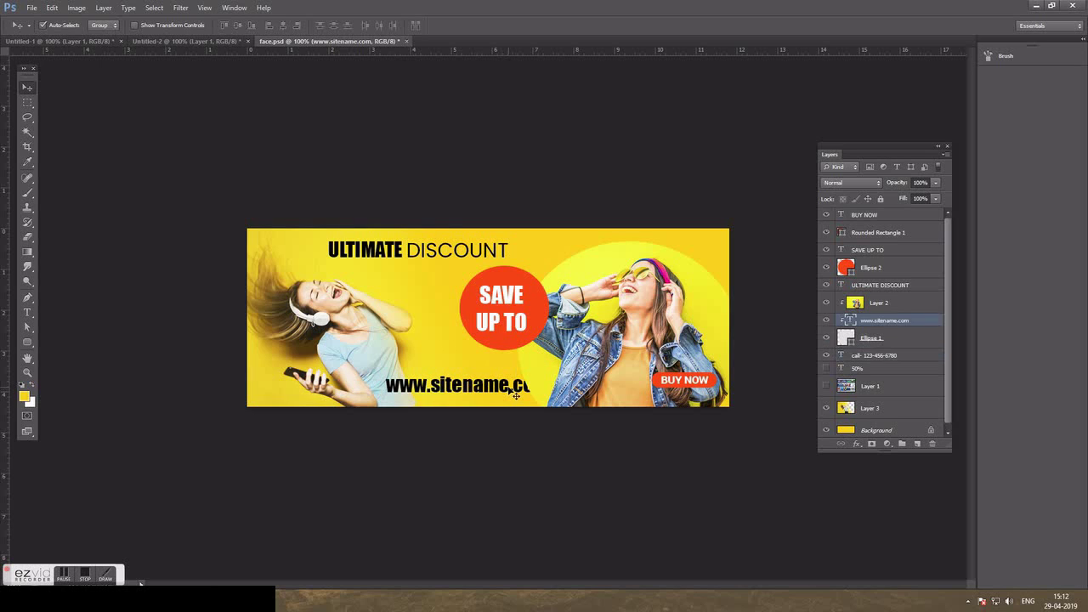
{"action": "key", "text": "ctrl+bracketright"}
{"action": "key", "text": "ctrl+bracketright"}
{"action": "key", "text": "ctrl+bracketright"}
{"action": "key", "text": "ctrl+bracketright"}
{"action": "key", "text": "ctrl+bracketright"}
{"action": "key", "text": "ctrl+bracketright"}
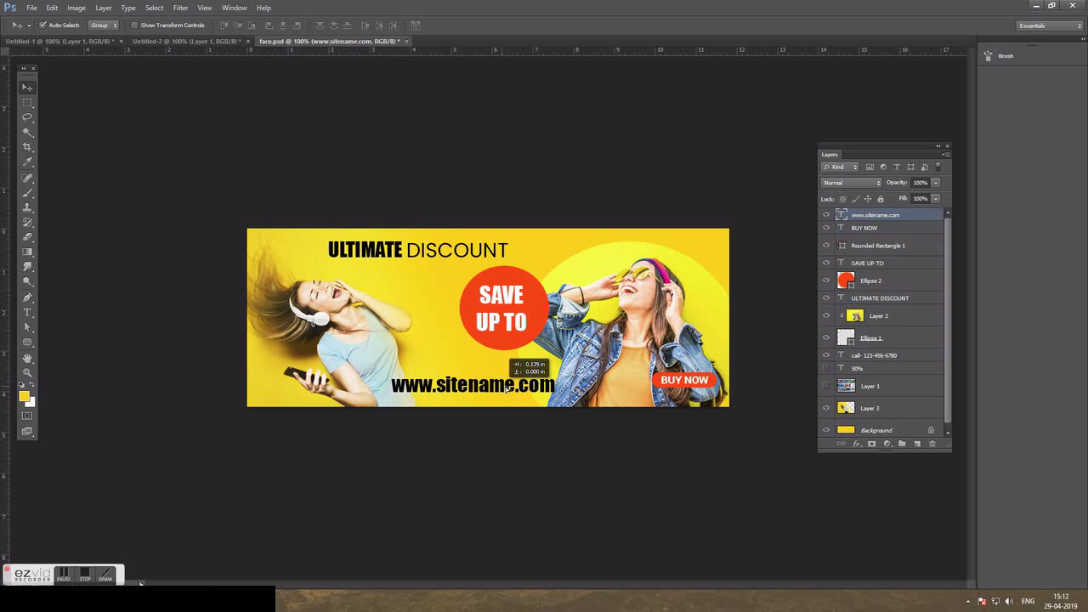
{"action": "left_click_drag", "start_coordinate": [515, 395], "coordinate": [527, 395]}
{"action": "mouse_move", "coordinate": [415, 253]}
{"action": "left_mouse_down"}
{"action": "mouse_move", "coordinate": [470, 244]}
{"action": "mouse_move", "coordinate": [383, 249]}
{"action": "left_mouse_up"}
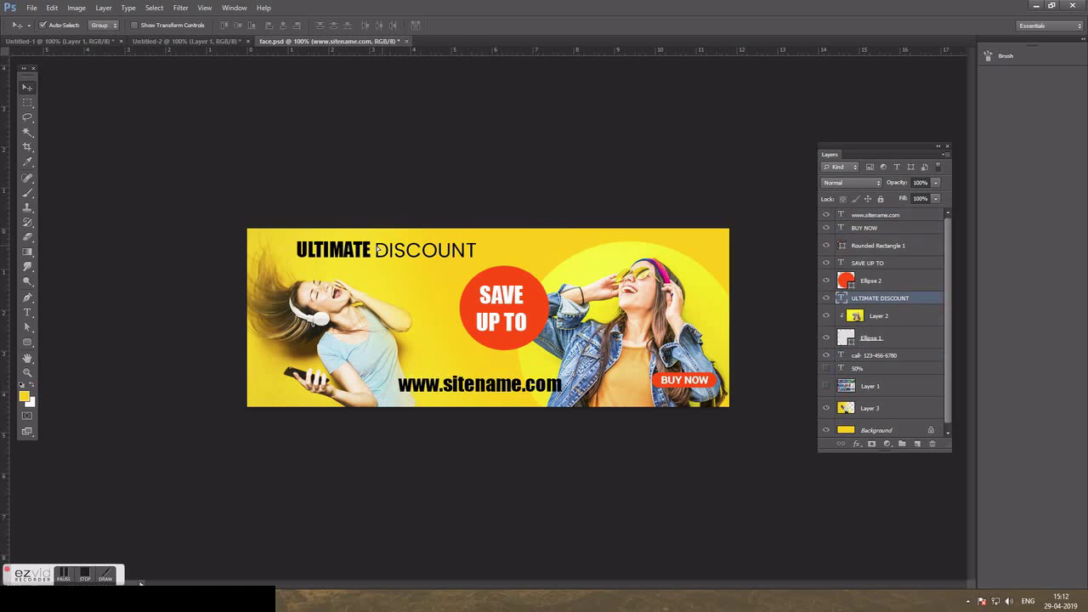
Draw a red-orange rounded-rectangle pill across the top-left heading.
{"action": "left_click", "coordinate": [27, 341]}
{"action": "left_click_drag", "start_coordinate": [228, 245], "coordinate": [376, 276]}
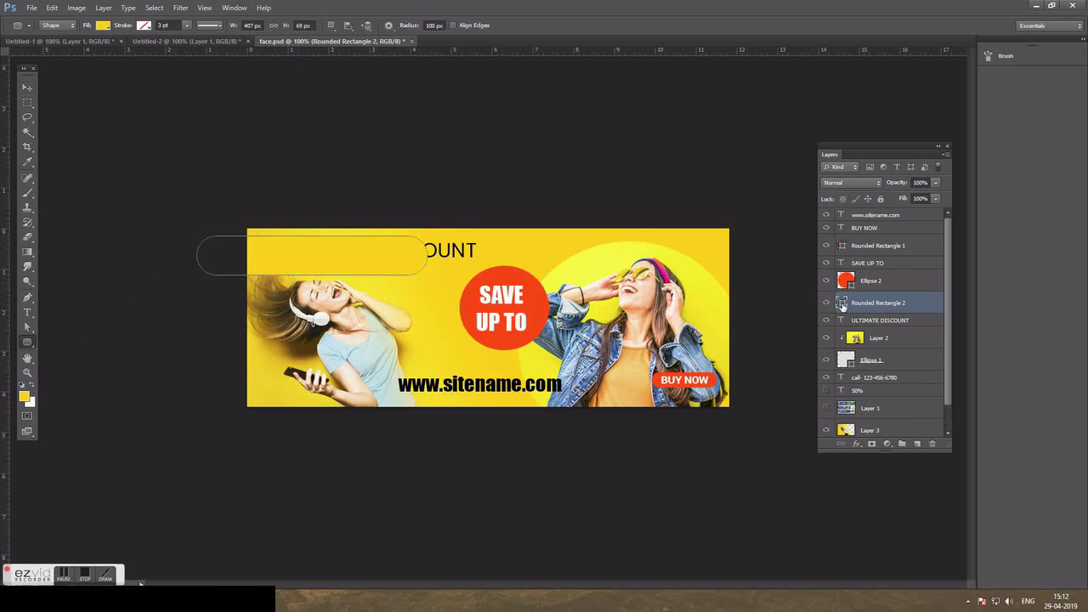
{"action": "double_click", "coordinate": [843, 302]}
{"action": "left_click", "coordinate": [501, 285]}
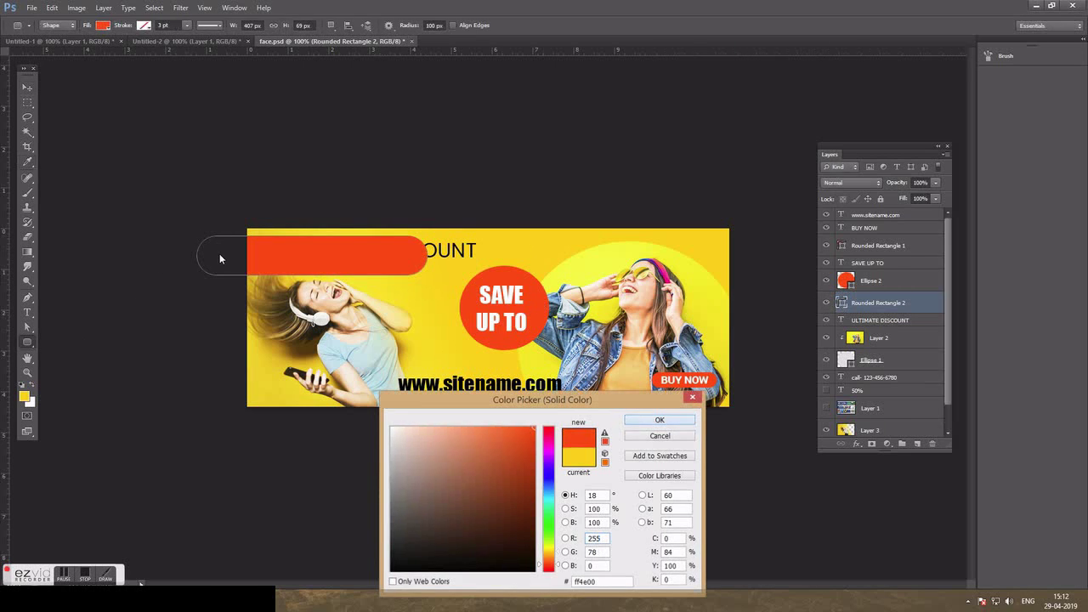
{"action": "key", "text": "Return"}
Send the pill behind ULTIMATE DISCOUNT and align the text and pill together.
{"action": "left_click", "coordinate": [26, 89]}
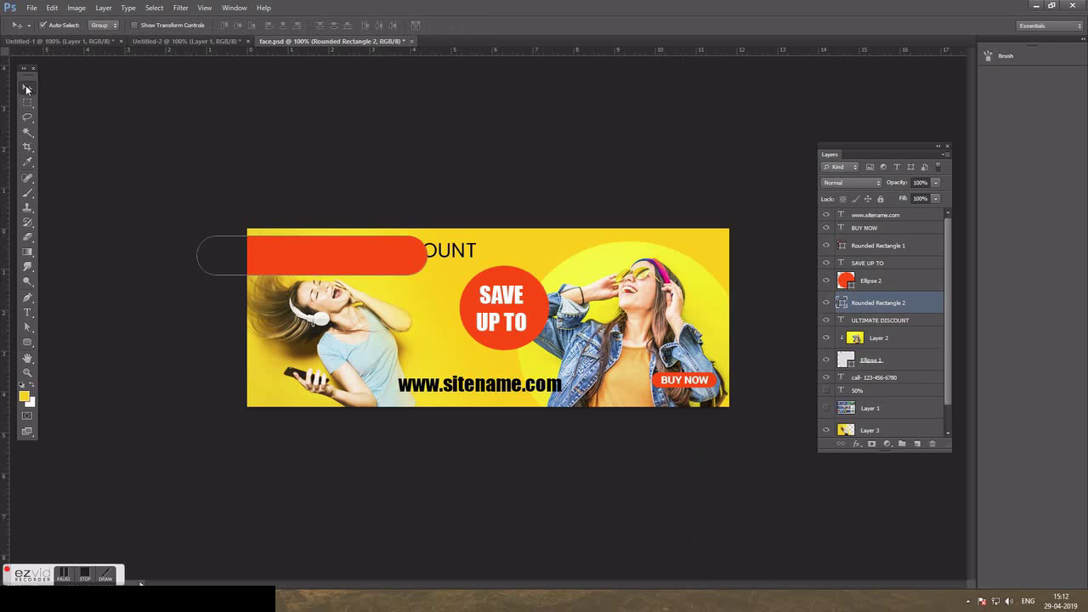
{"action": "key", "text": "ctrl+bracketleft"}
{"action": "left_click_drag", "start_coordinate": [390, 250], "coordinate": [350, 255]}
{"action": "left_click", "coordinate": [357, 274]}
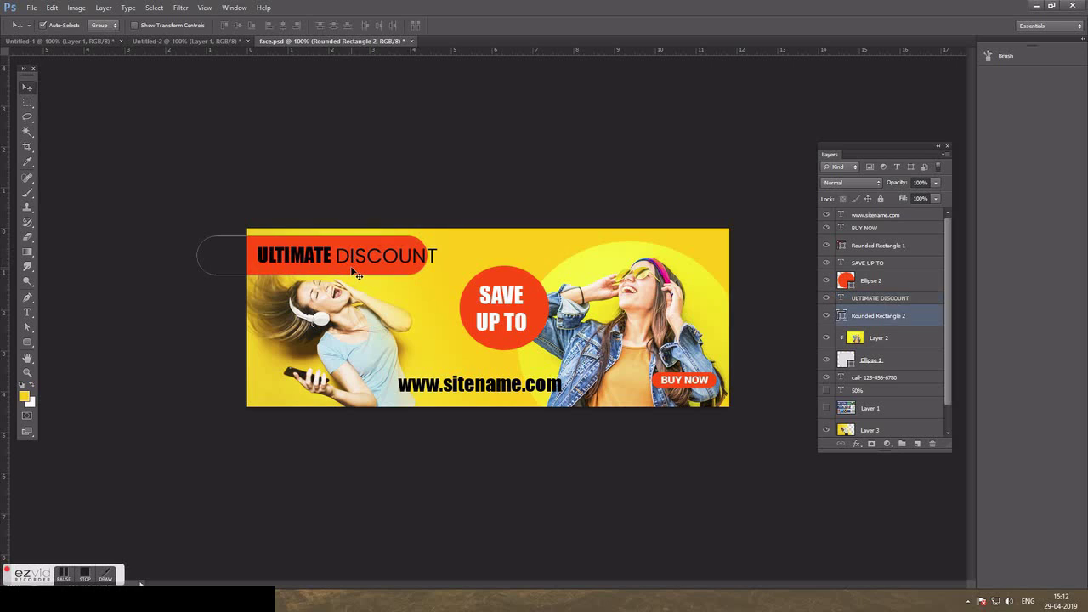
{"action": "key", "text": "Right"}
{"action": "key", "text": "Right"}
{"action": "key", "text": "Right"}
{"action": "key", "text": "Right"}
{"action": "key", "text": "Right"}
{"action": "key", "text": "Right"}
{"action": "key", "text": "Right"}
{"action": "key", "text": "Right"}
{"action": "key", "text": "Right"}
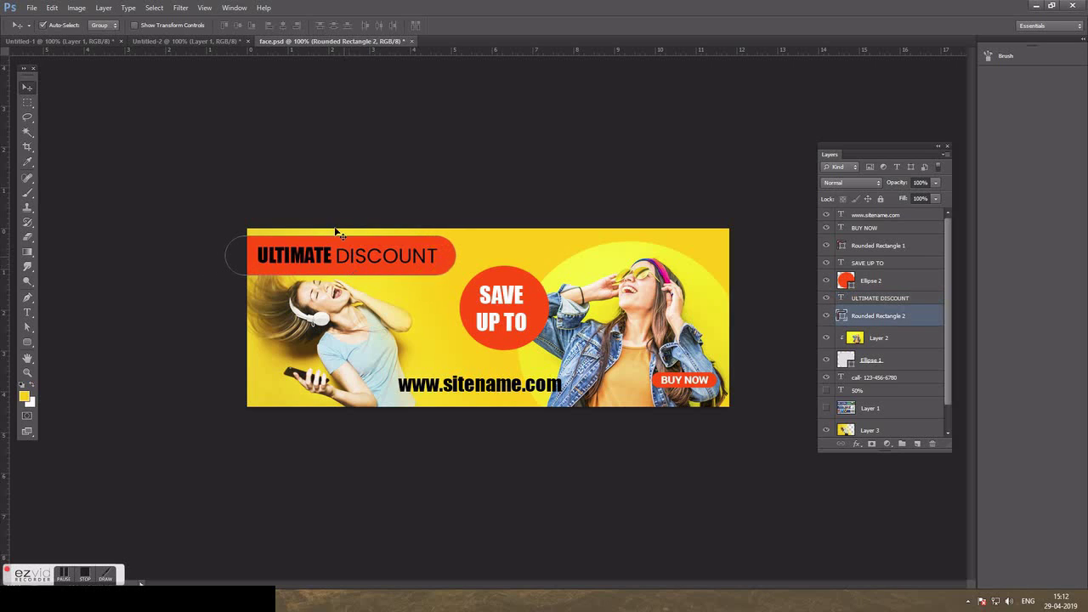
Make the ULTIMATE DISCOUNT text white.
{"action": "left_click", "coordinate": [349, 261]}
{"action": "left_click", "coordinate": [346, 258]}
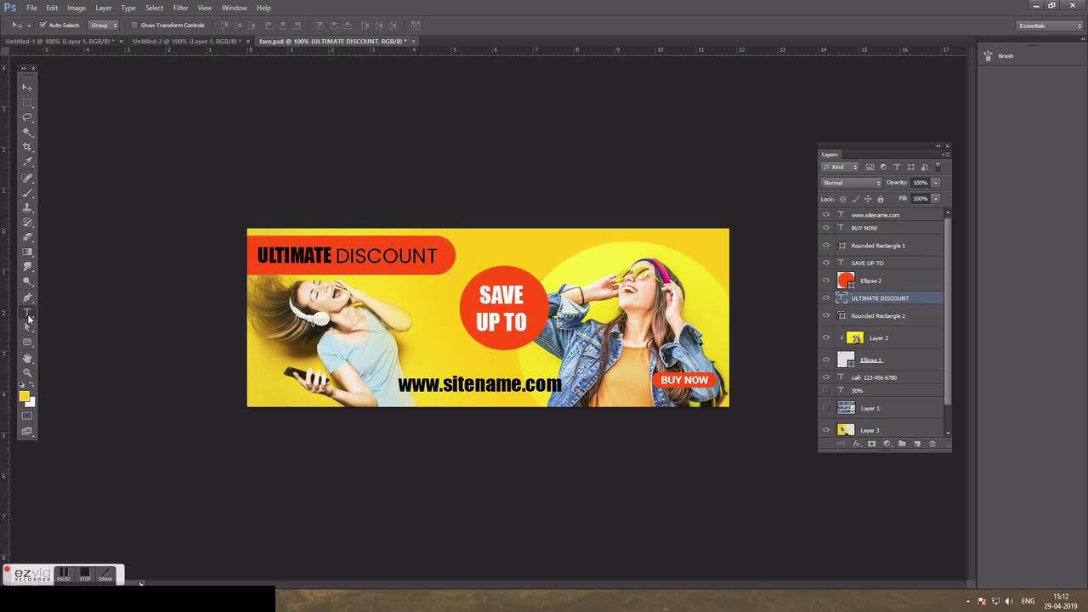
{"action": "left_click", "coordinate": [28, 317]}
{"action": "left_click", "coordinate": [358, 32]}
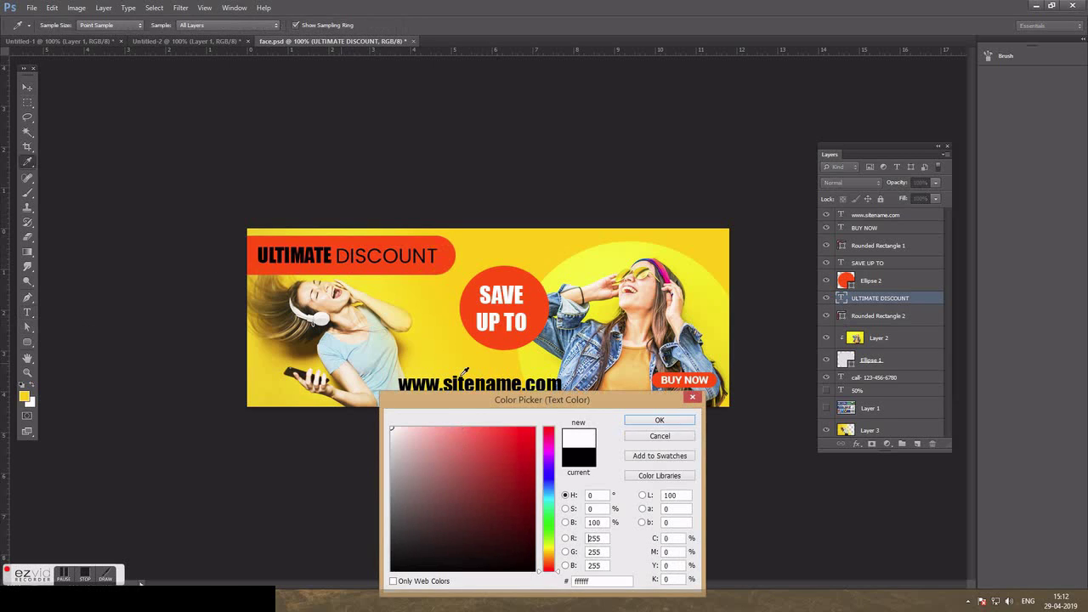
{"action": "left_click", "coordinate": [660, 420]}
{"action": "left_click", "coordinate": [28, 87]}
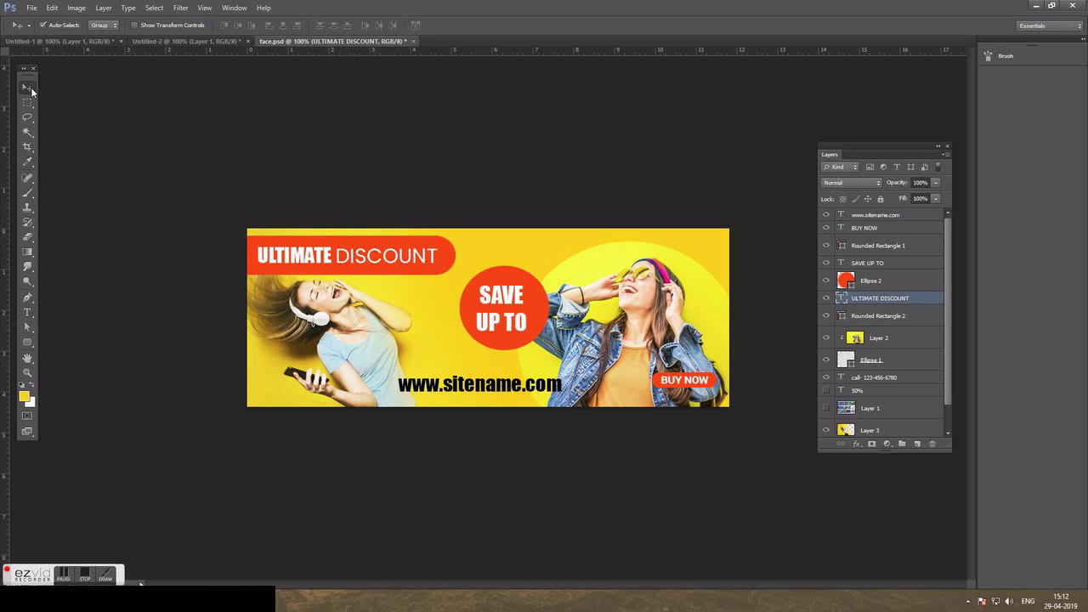
Draw a wide 795×76 px rectangle along the banner's bottom edge.
{"action": "left_click", "coordinate": [486, 388]}
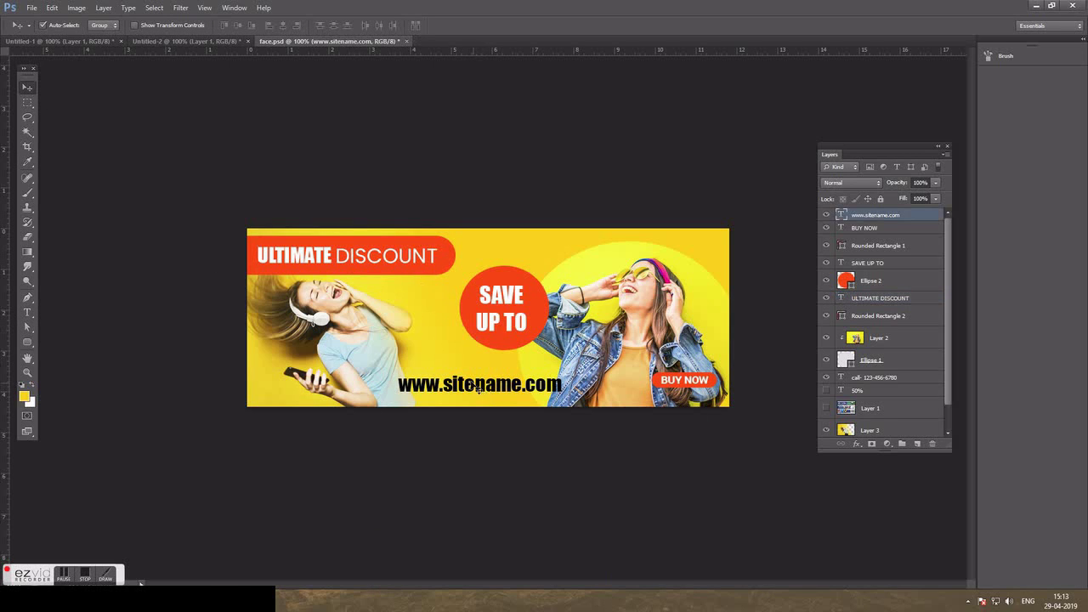
{"action": "left_click", "coordinate": [28, 342]}
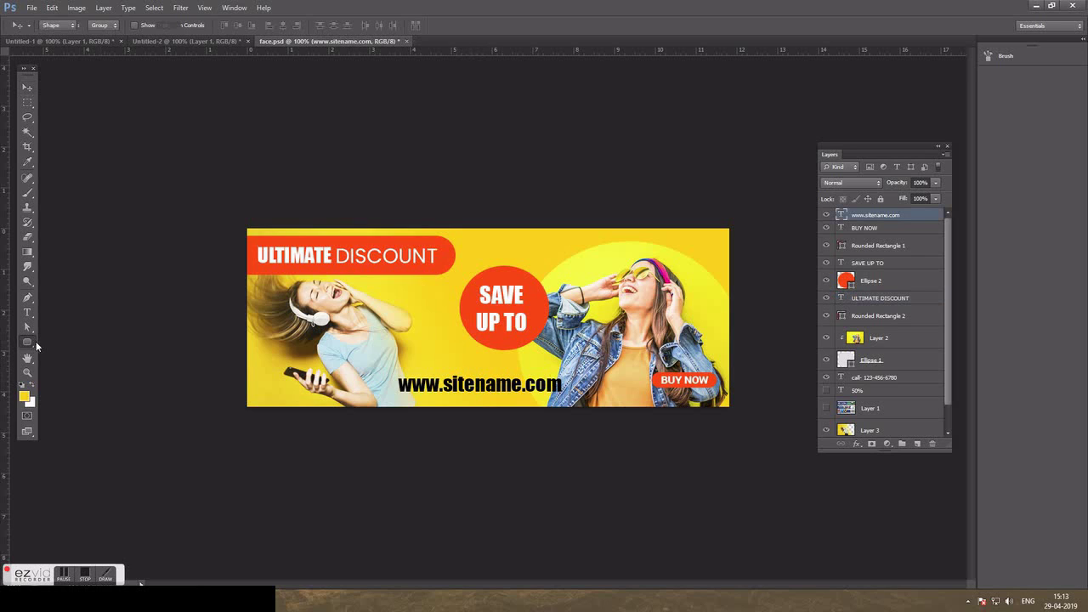
{"action": "right_click", "coordinate": [28, 342]}
{"action": "left_click", "coordinate": [64, 340]}
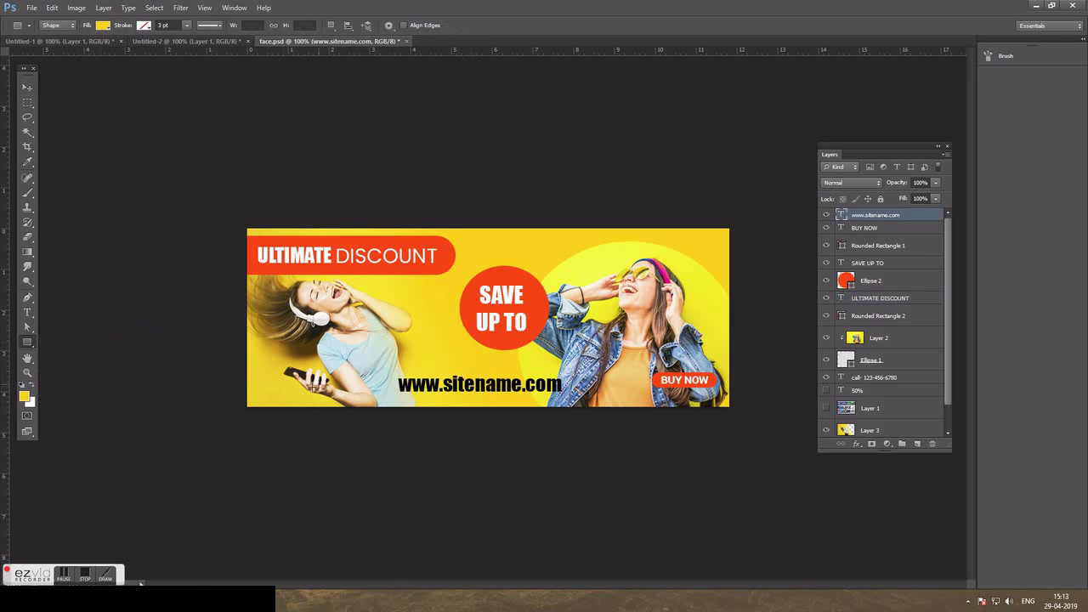
{"action": "left_click_drag", "start_coordinate": [300, 383], "coordinate": [751, 425]}
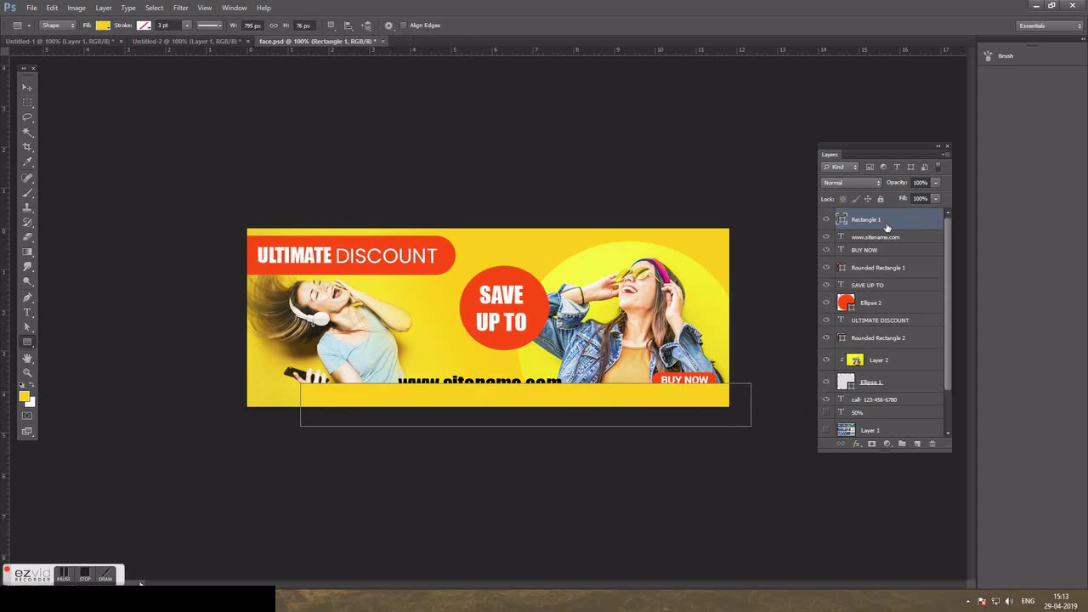
Fill Rectangle 1 with orange #ff7200 and place it below the URL text layer.
{"action": "double_click", "coordinate": [843, 223]}
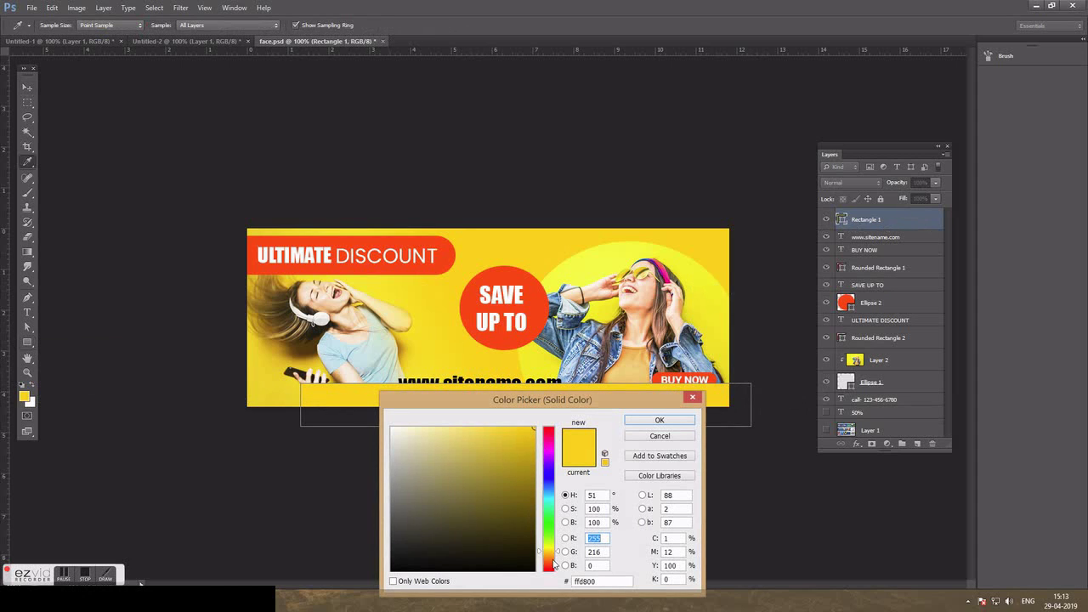
{"action": "left_click", "coordinate": [553, 560]}
{"action": "left_click", "coordinate": [659, 420]}
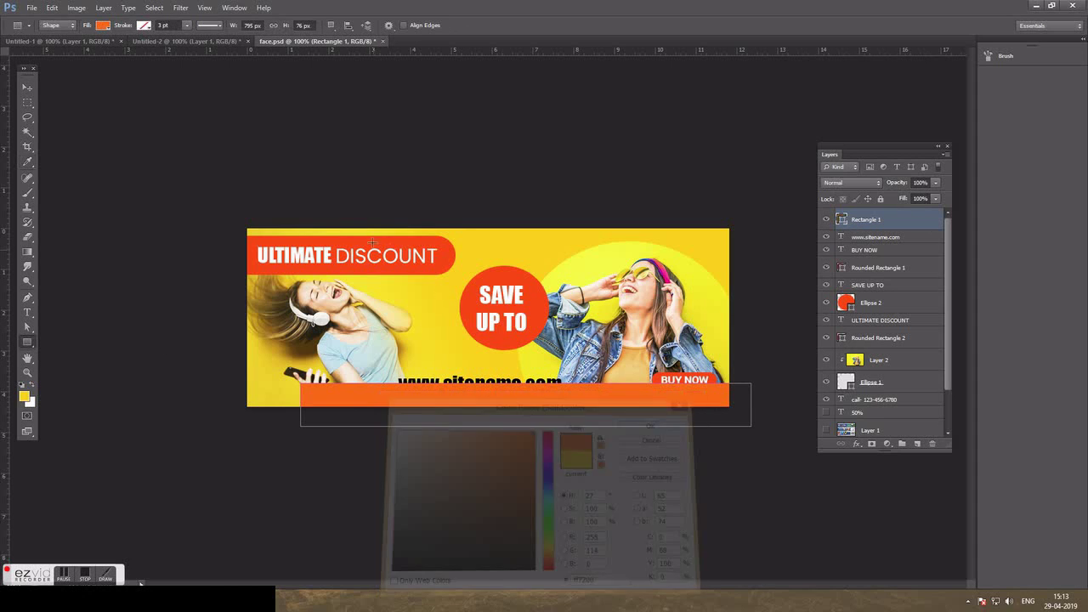
{"action": "left_click", "coordinate": [30, 90]}
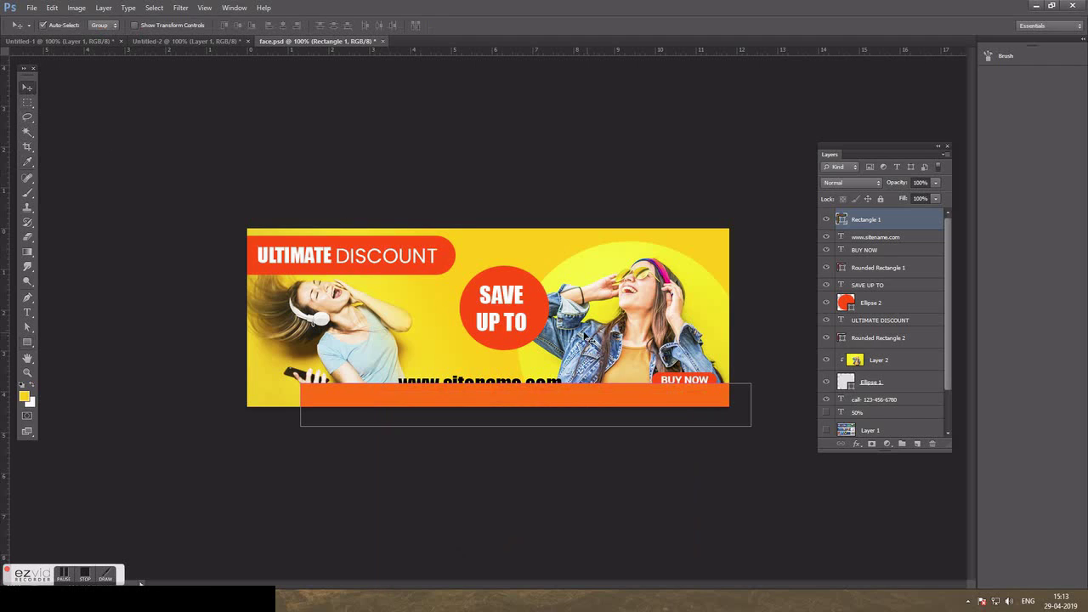
{"action": "key", "text": "ctrl+bracketleft"}
{"action": "left_click", "coordinate": [544, 389]}
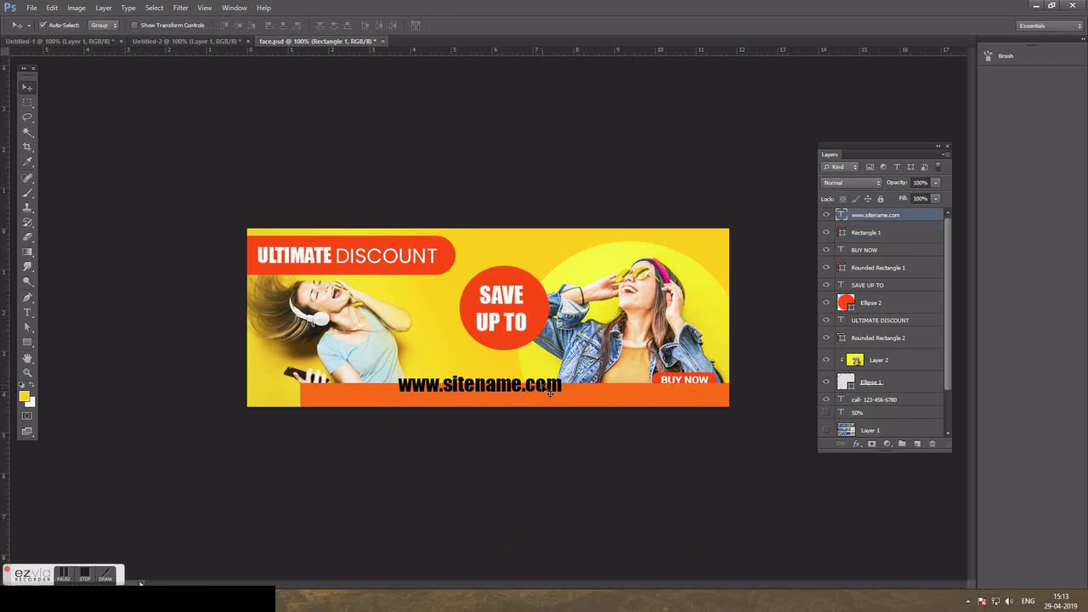
{"action": "key", "text": "t"}
{"action": "left_click", "coordinate": [235, 26]}
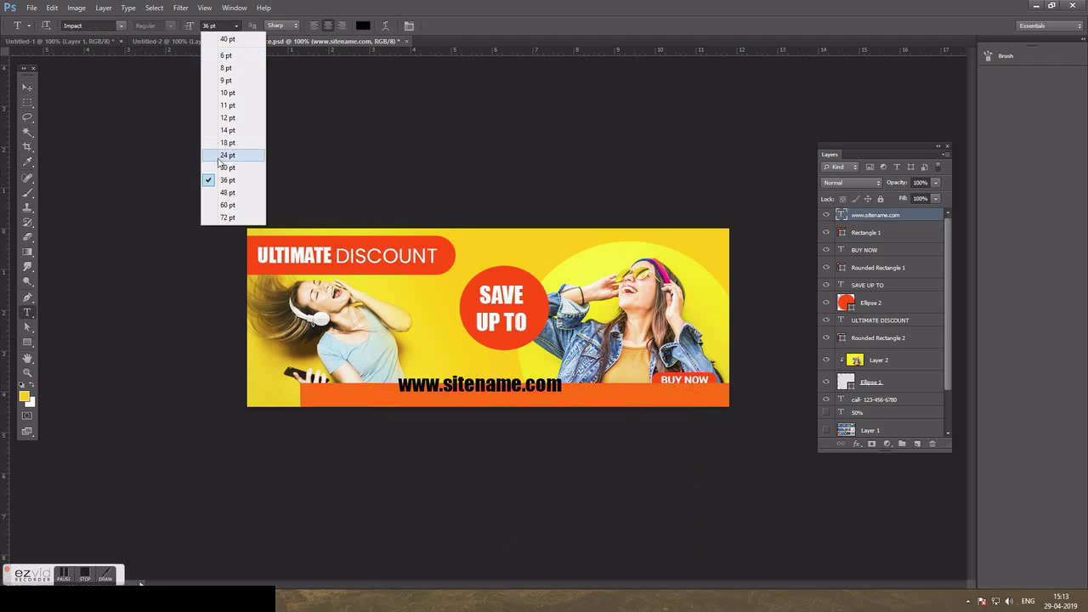
{"action": "key", "text": "Return"}
{"action": "key", "text": "v"}
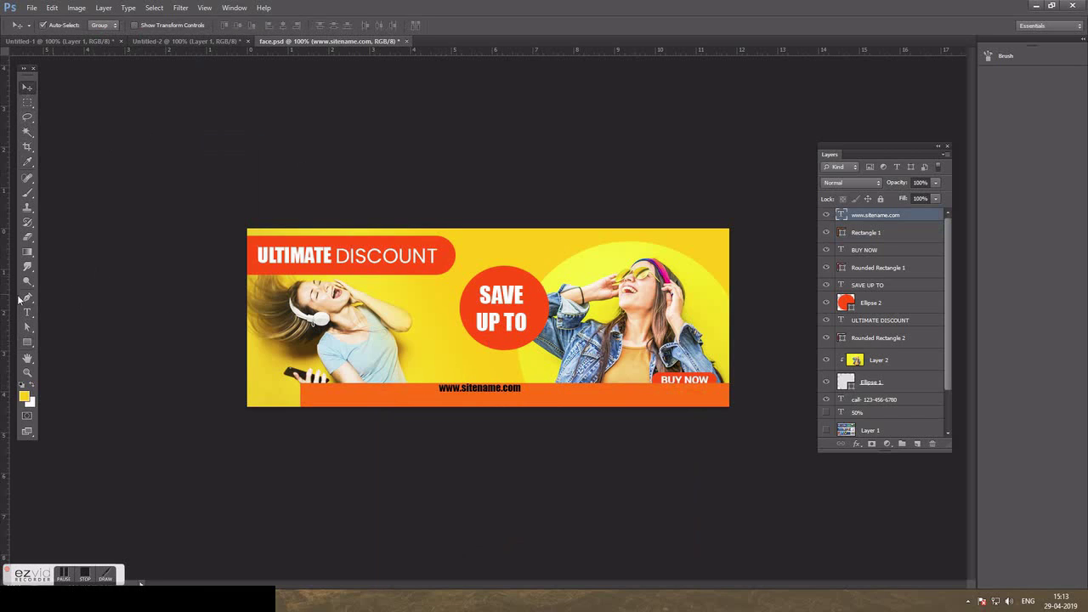
Set the URL text to Raleway Bold at 24 pt.
{"action": "key", "text": "t"}
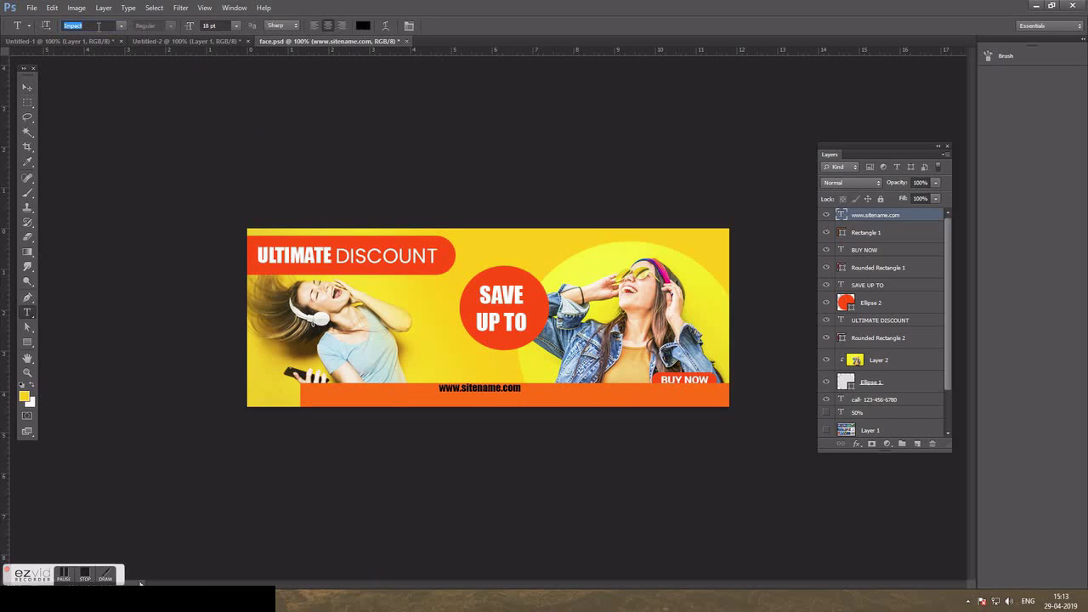
{"action": "type", "text": "Raleway"}
{"action": "key", "text": "Return"}
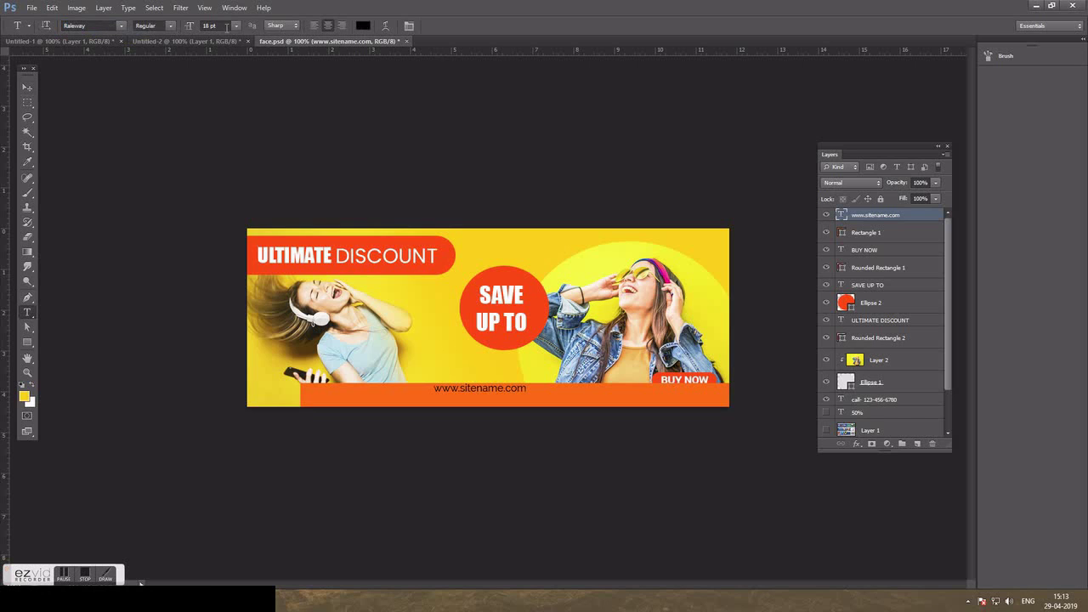
{"action": "left_click", "coordinate": [236, 25]}
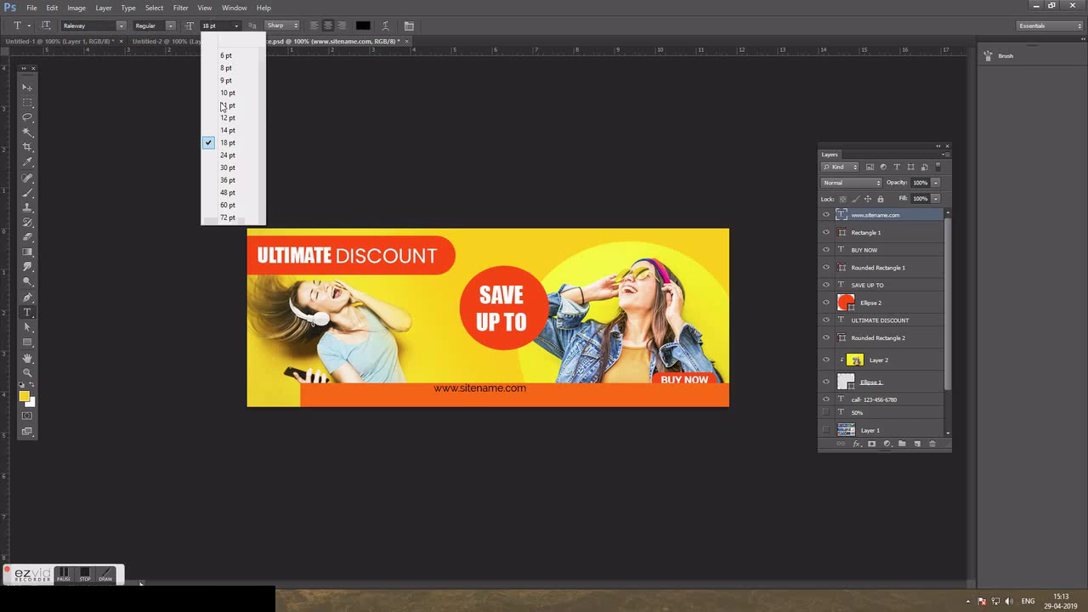
{"action": "left_click", "coordinate": [229, 155]}
{"action": "left_click", "coordinate": [171, 27]}
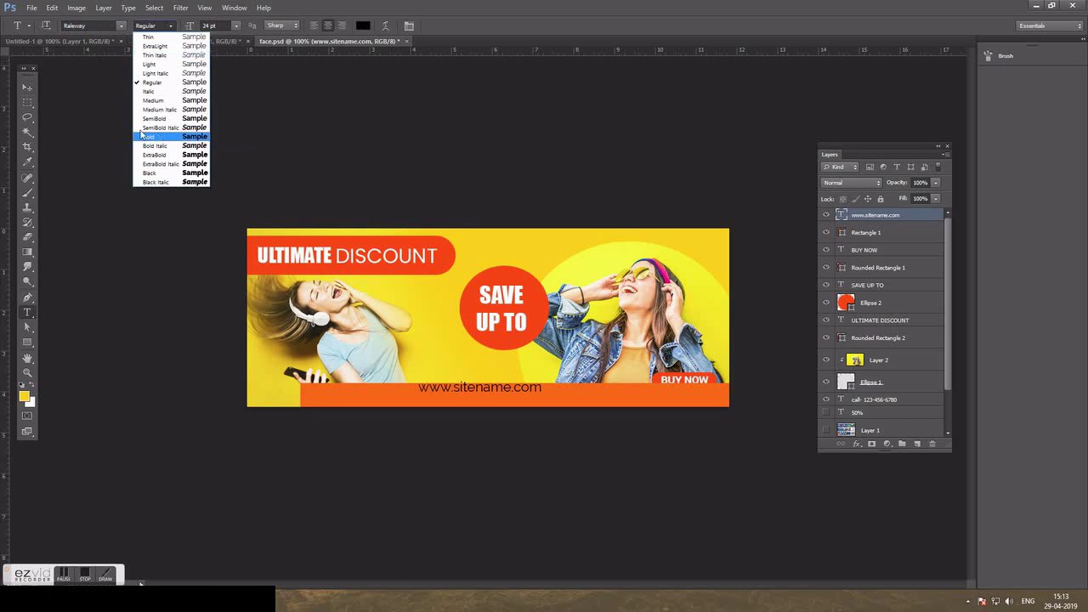
{"action": "left_click", "coordinate": [165, 136]}
{"action": "key", "text": "v"}
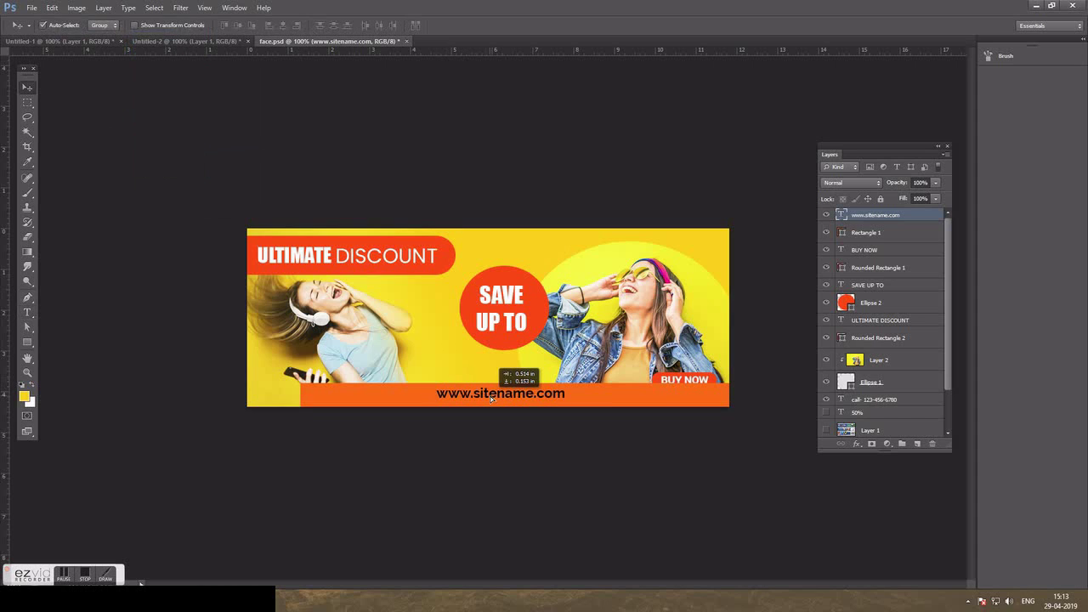
Centre the URL lower in the orange bar and make it white.
{"action": "left_click_drag", "start_coordinate": [476, 394], "coordinate": [497, 401]}
{"action": "left_click", "coordinate": [30, 311]}
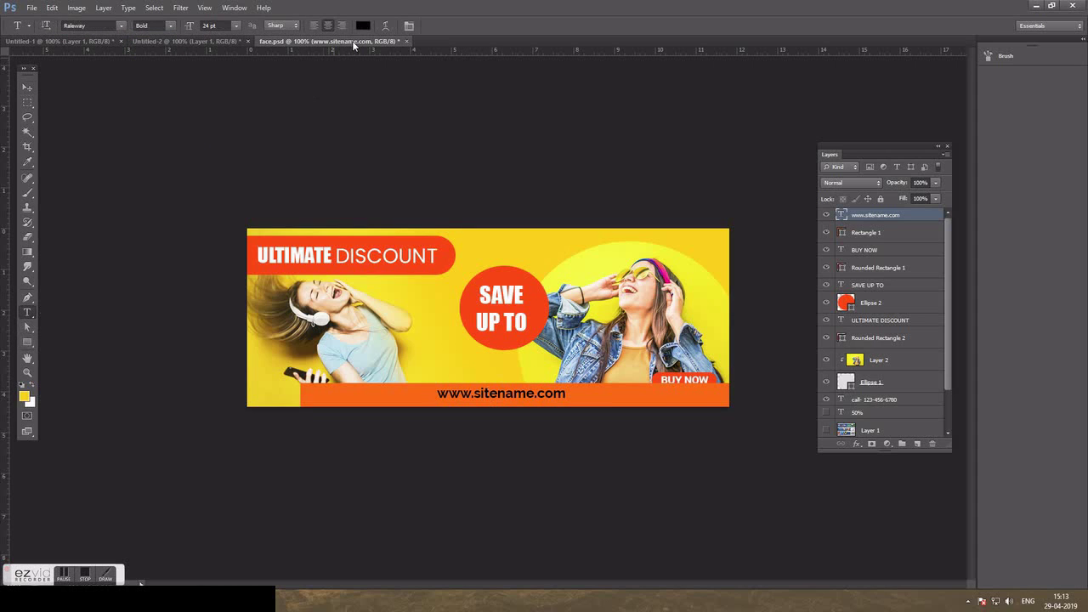
{"action": "left_click", "coordinate": [361, 27]}
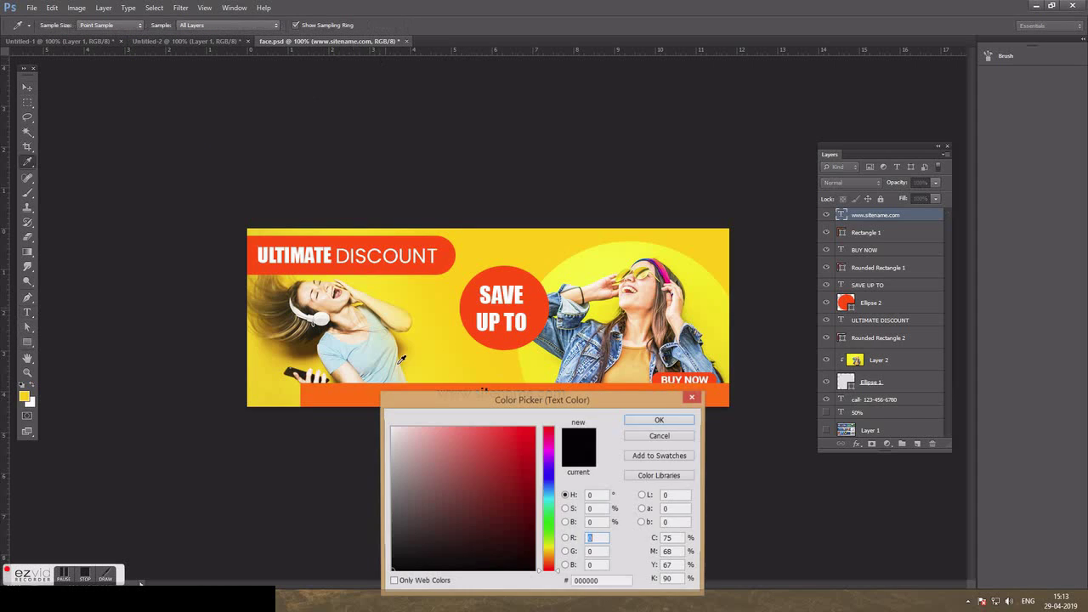
{"action": "left_click", "coordinate": [659, 420]}
{"action": "left_click", "coordinate": [27, 88]}
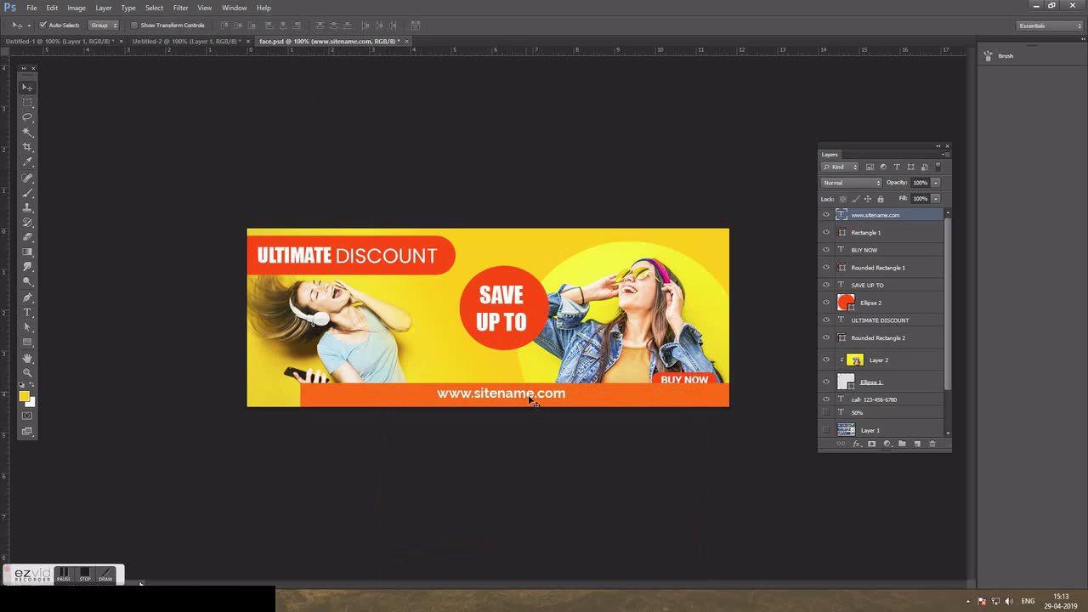
Raise the phone number layer and arrange it and the URL on the orange bar.
{"action": "left_click_drag", "start_coordinate": [529, 399], "coordinate": [546, 399]}
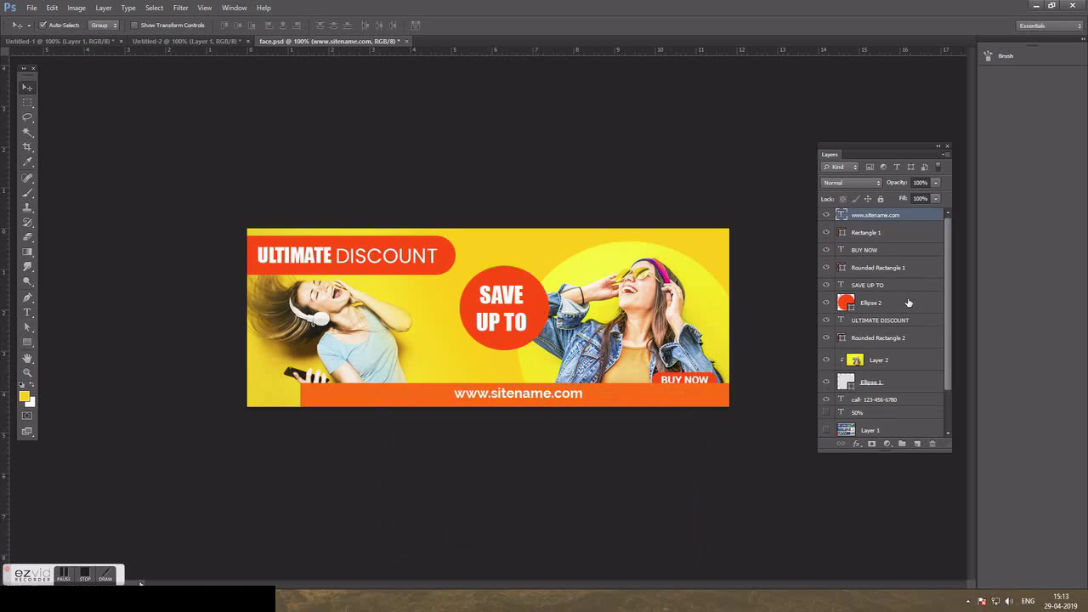
{"action": "left_click_drag", "start_coordinate": [888, 402], "coordinate": [875, 217]}
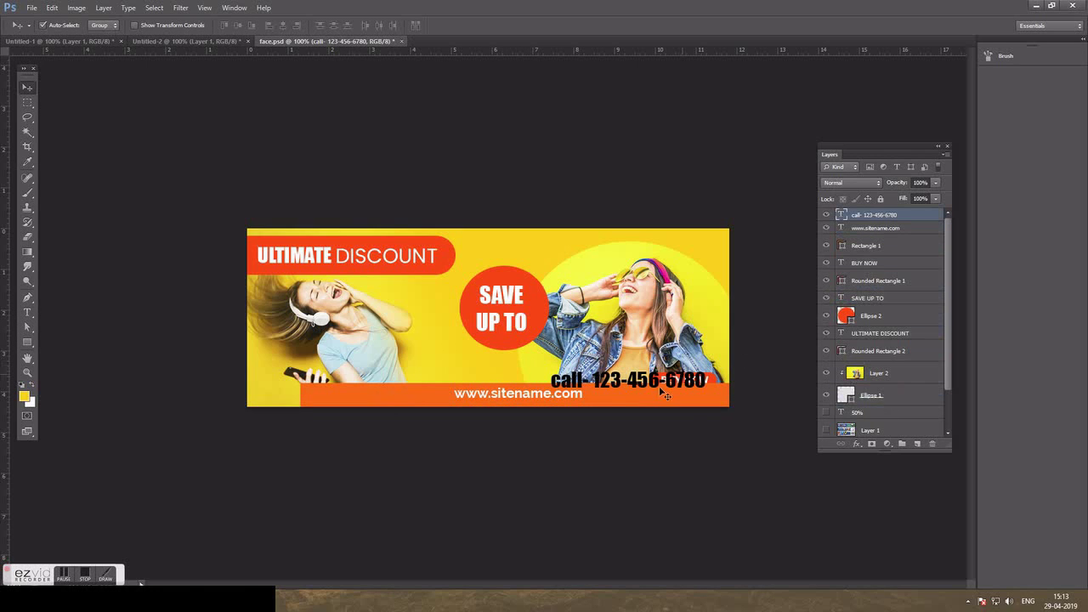
{"action": "left_click_drag", "start_coordinate": [572, 401], "coordinate": [534, 400]}
{"action": "left_click_drag", "start_coordinate": [604, 381], "coordinate": [615, 393]}
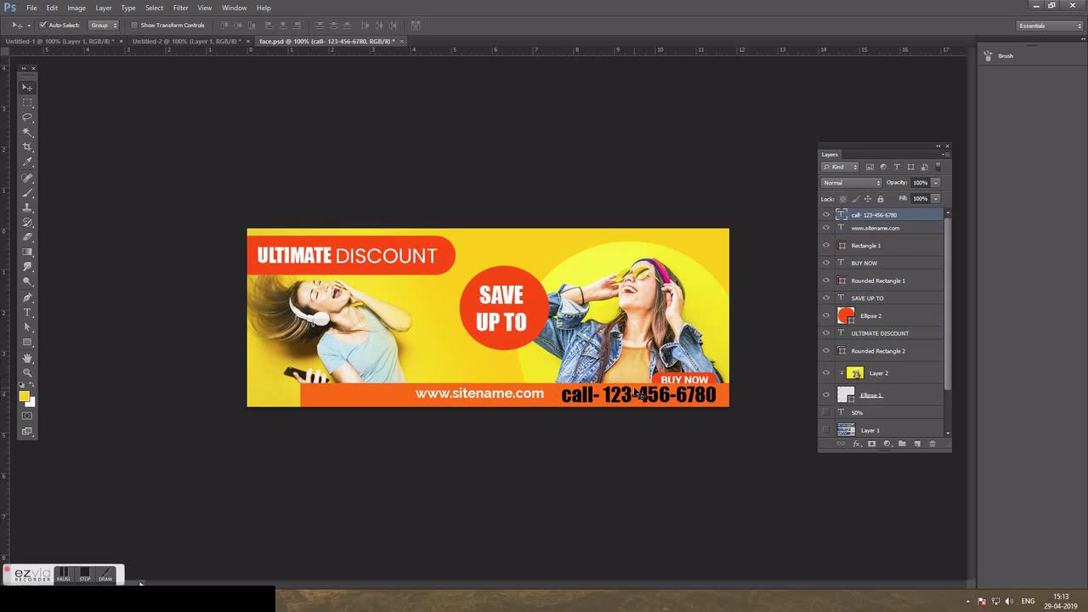
{"action": "left_click", "coordinate": [527, 398]}
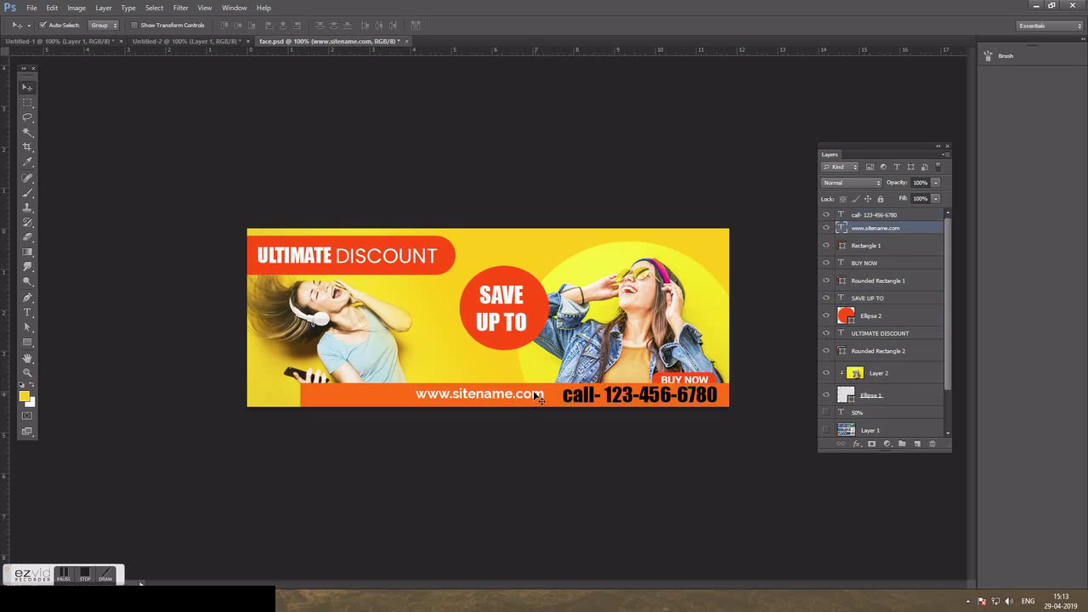
{"action": "left_click", "coordinate": [387, 399]}
{"action": "key", "text": "a"}
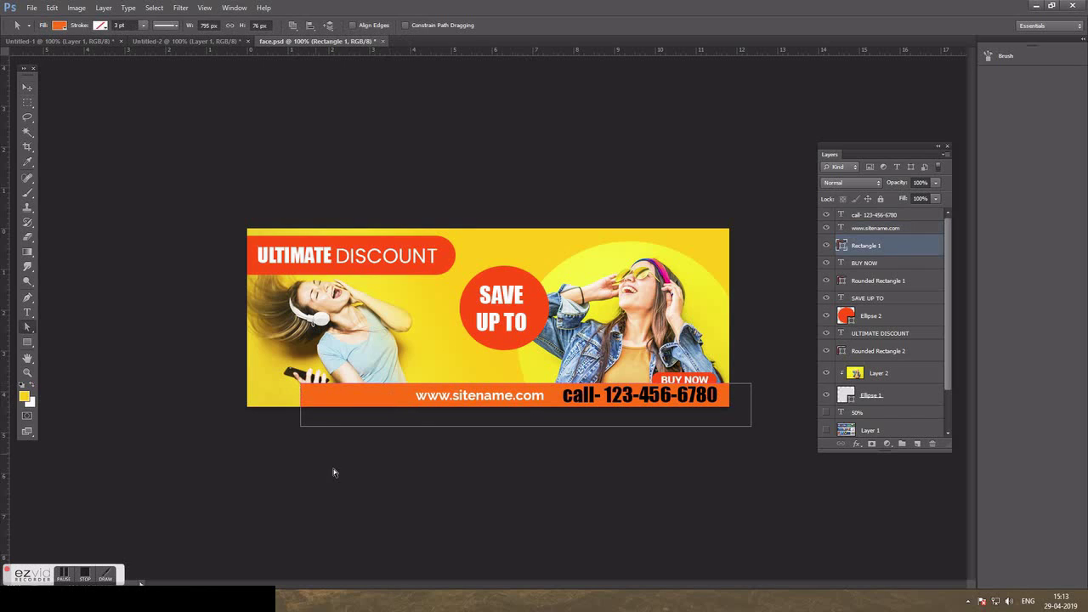
{"action": "left_click_drag", "start_coordinate": [337, 469], "coordinate": [281, 368]}
{"action": "key", "text": "shift+Right"}
{"action": "key", "text": "shift+Right"}
{"action": "key", "text": "shift+Right"}
{"action": "key", "text": "shift+Right"}
{"action": "key", "text": "shift+Right"}
{"action": "key", "text": "shift+Right"}
{"action": "key", "text": "shift+Right"}
{"action": "key", "text": "shift+Right"}
{"action": "key", "text": "shift+Right"}
{"action": "key", "text": "shift+Right"}
{"action": "key", "text": "shift+Right"}
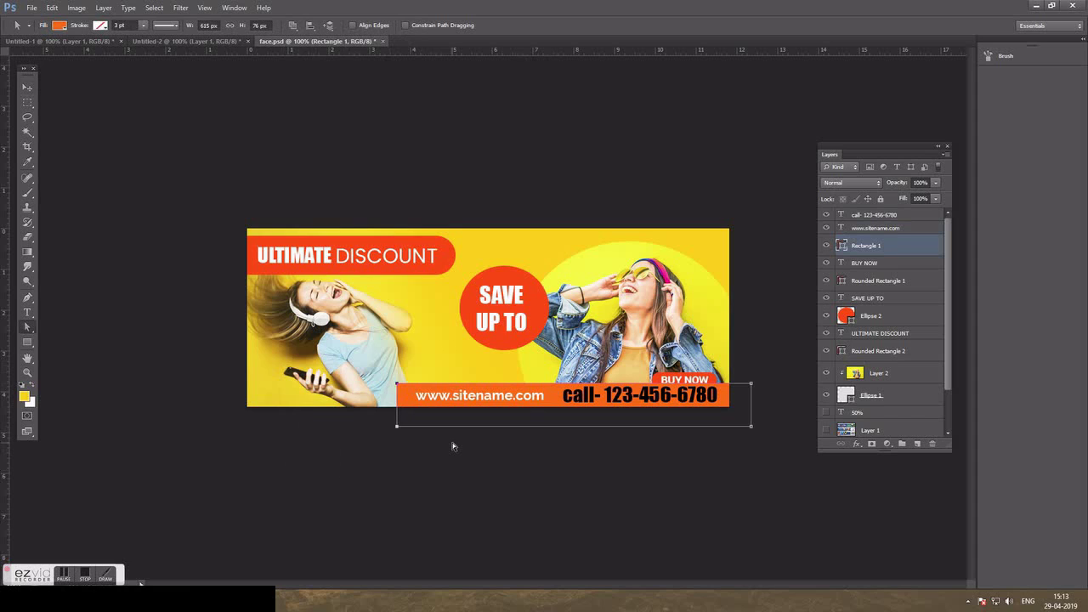
{"action": "key", "text": "shift+Right"}
{"action": "key", "text": "shift+Right"}
{"action": "key", "text": "v"}
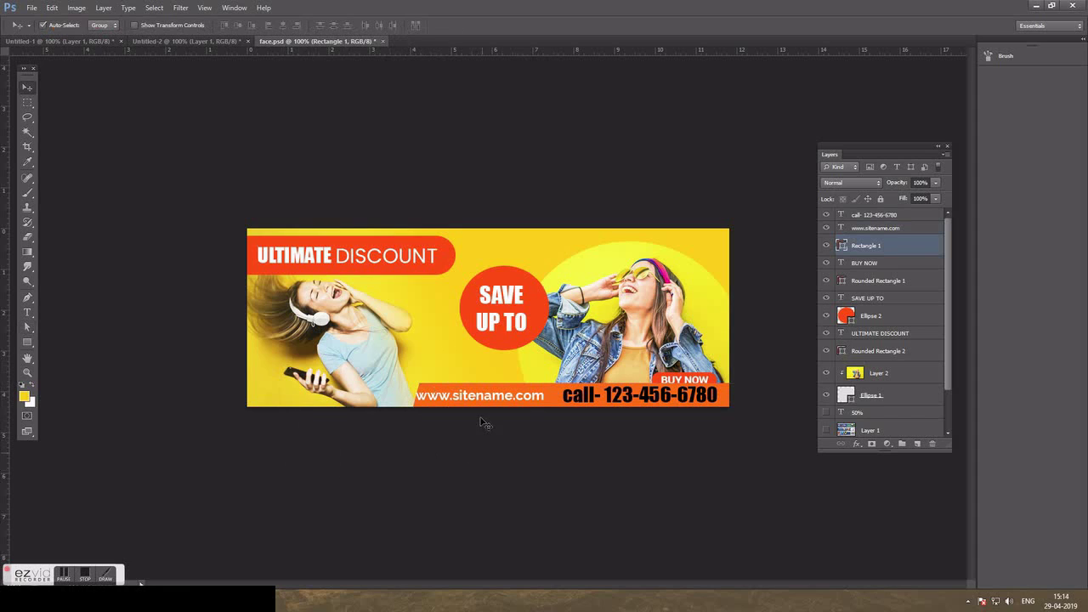
{"action": "left_click", "coordinate": [483, 400]}
{"action": "left_click_drag", "start_coordinate": [483, 400], "coordinate": [495, 399]}
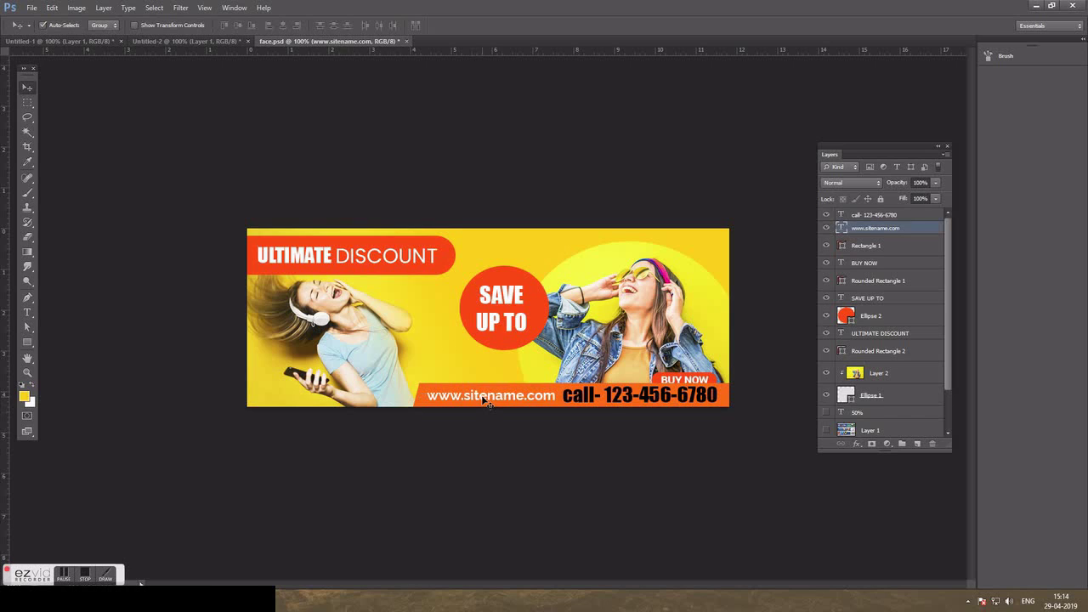
{"action": "left_click", "coordinate": [607, 398]}
{"action": "key", "text": "t"}
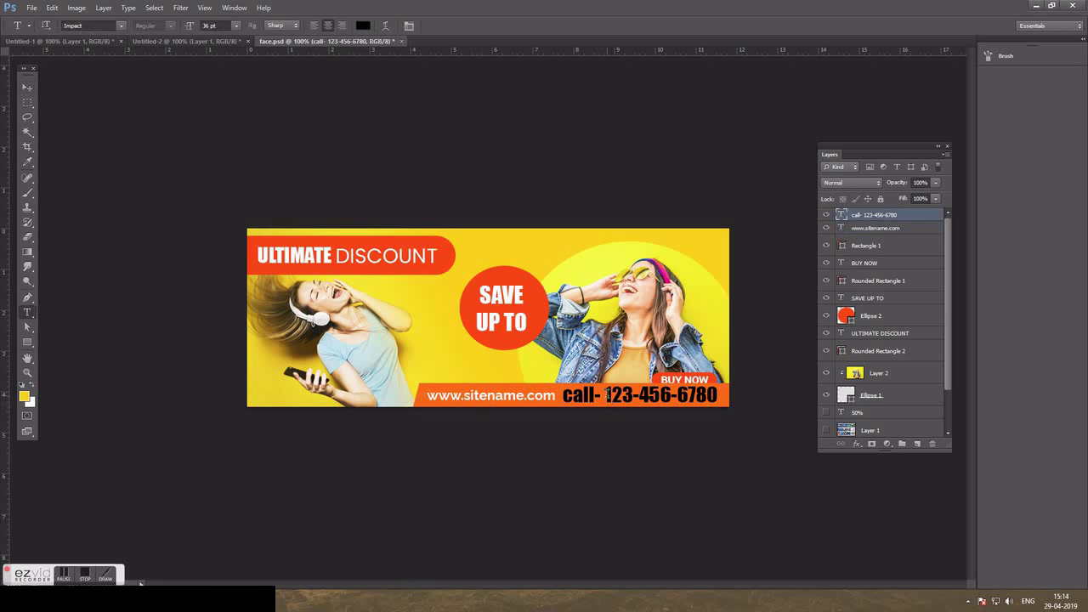
{"action": "left_click_drag", "start_coordinate": [606, 395], "coordinate": [772, 404]}
{"action": "left_click", "coordinate": [369, 27]}
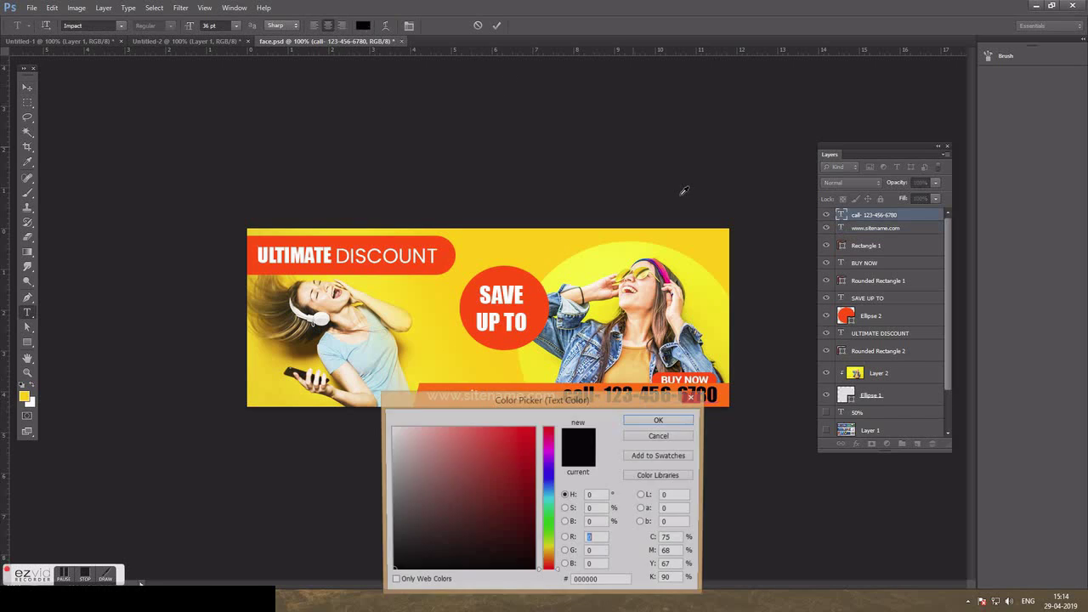
{"action": "left_click", "coordinate": [706, 275]}
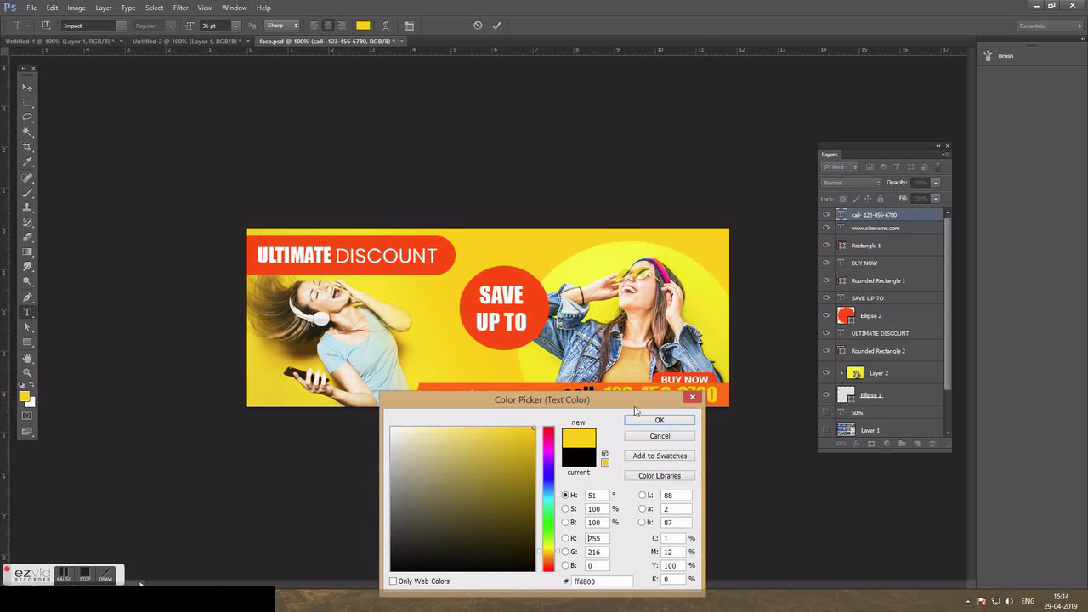
{"action": "left_click", "coordinate": [651, 425]}
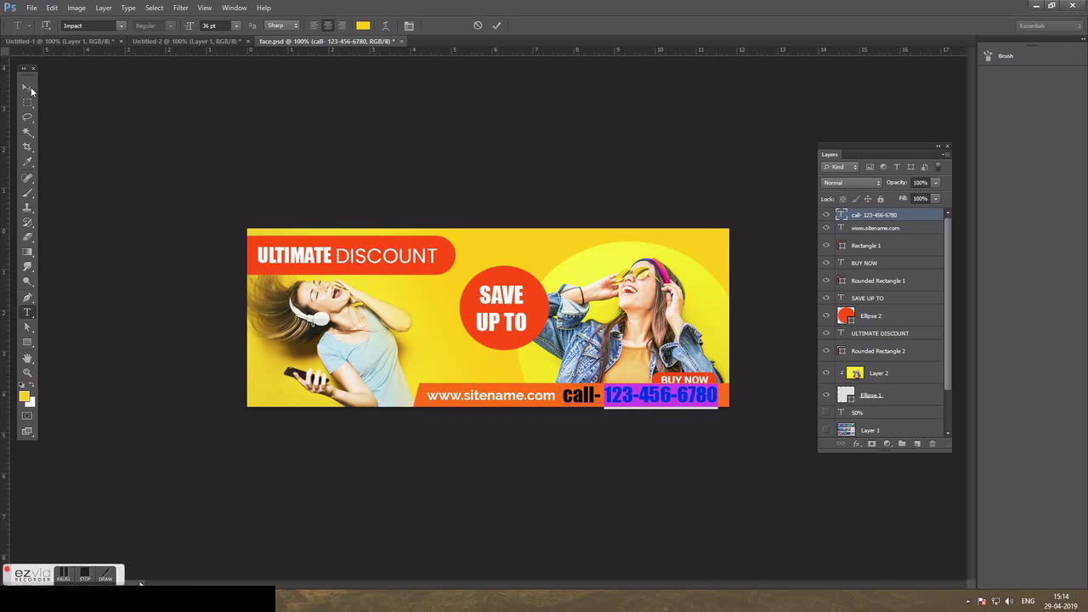
{"action": "key", "text": "v"}
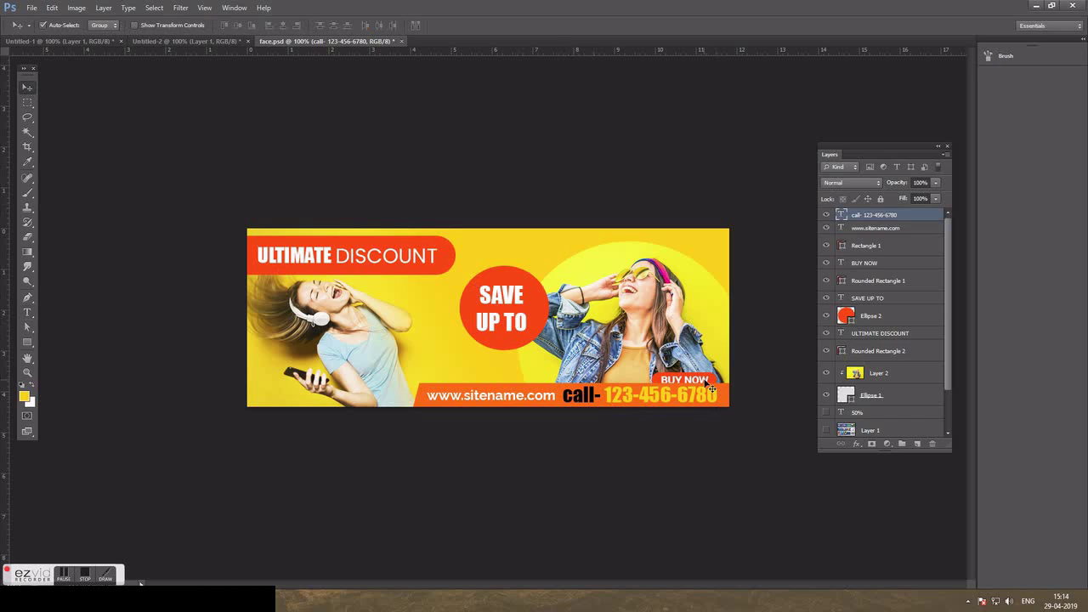
{"action": "left_click", "coordinate": [710, 385]}
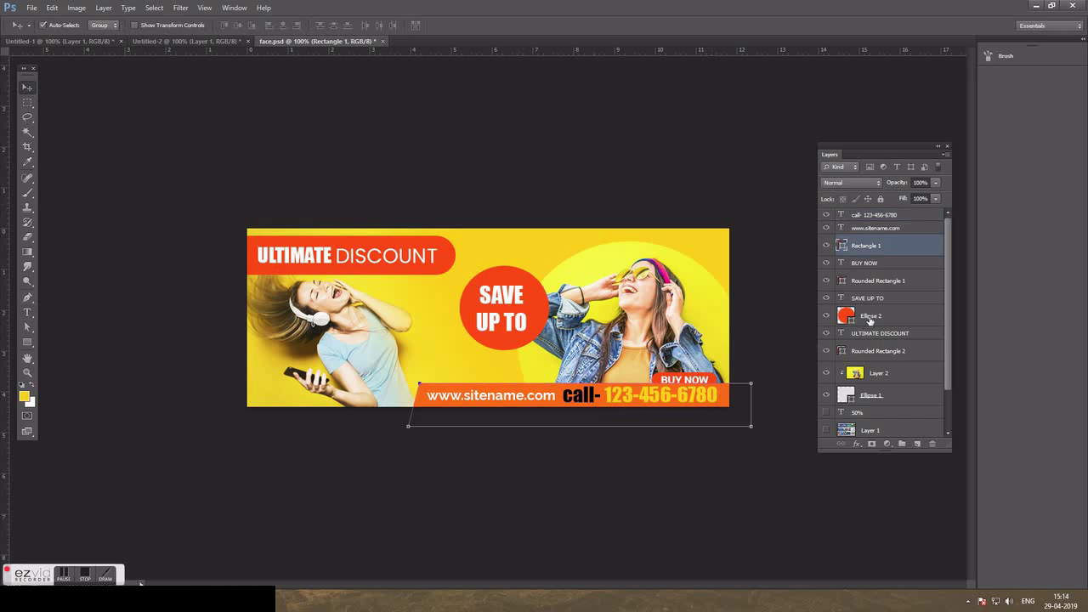
Select BUY NOW with the footer bar, try moving them up, then undo.
{"action": "left_click", "coordinate": [865, 264]}
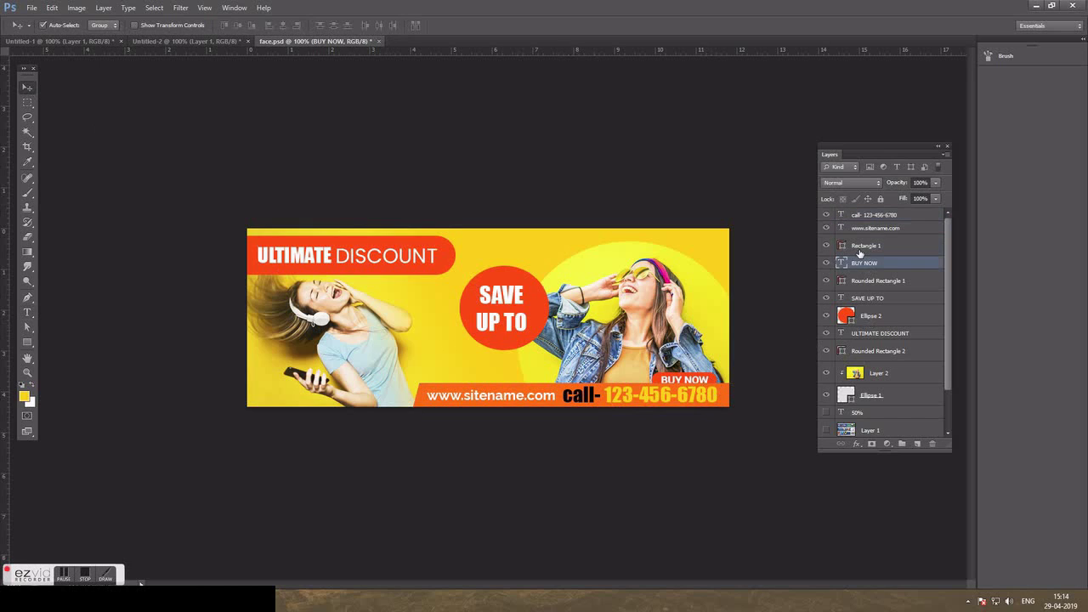
{"action": "left_click", "coordinate": [861, 247], "text": "shift"}
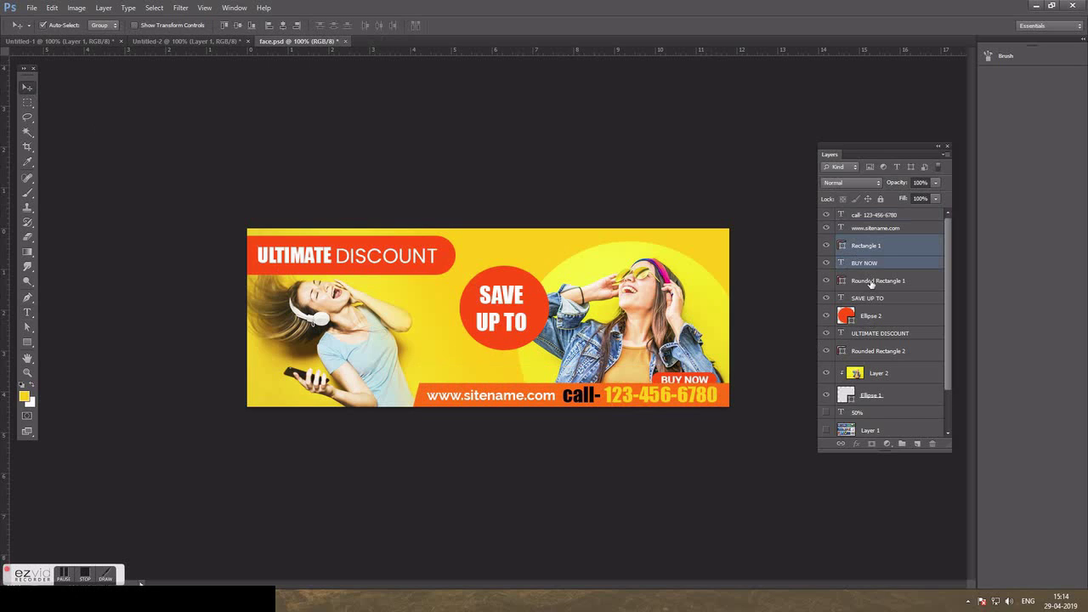
{"action": "left_click", "coordinate": [713, 364]}
{"action": "left_click", "coordinate": [695, 385]}
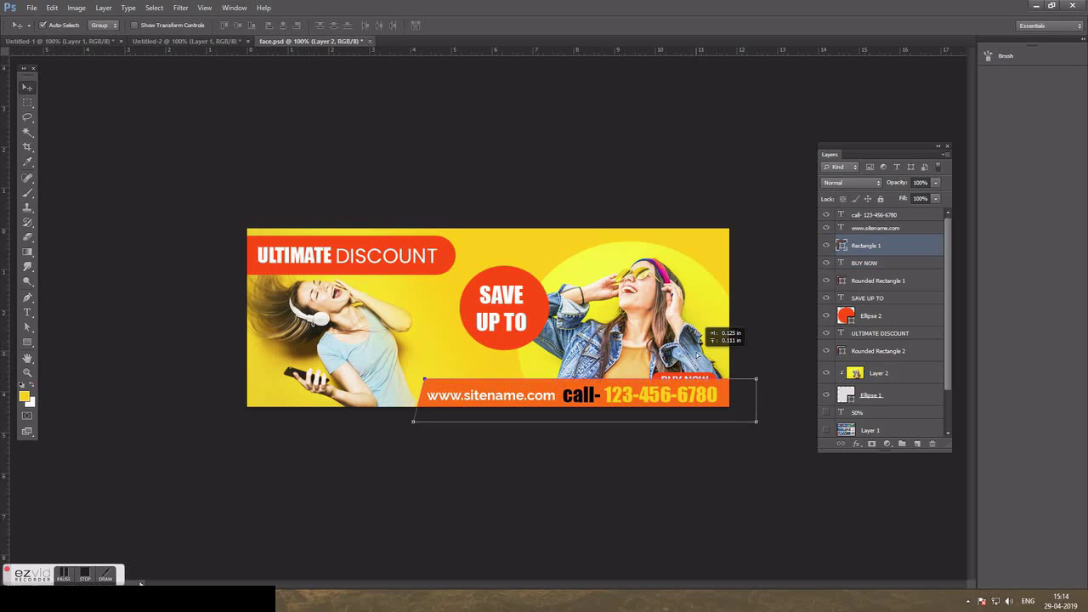
{"action": "left_click", "coordinate": [739, 363]}
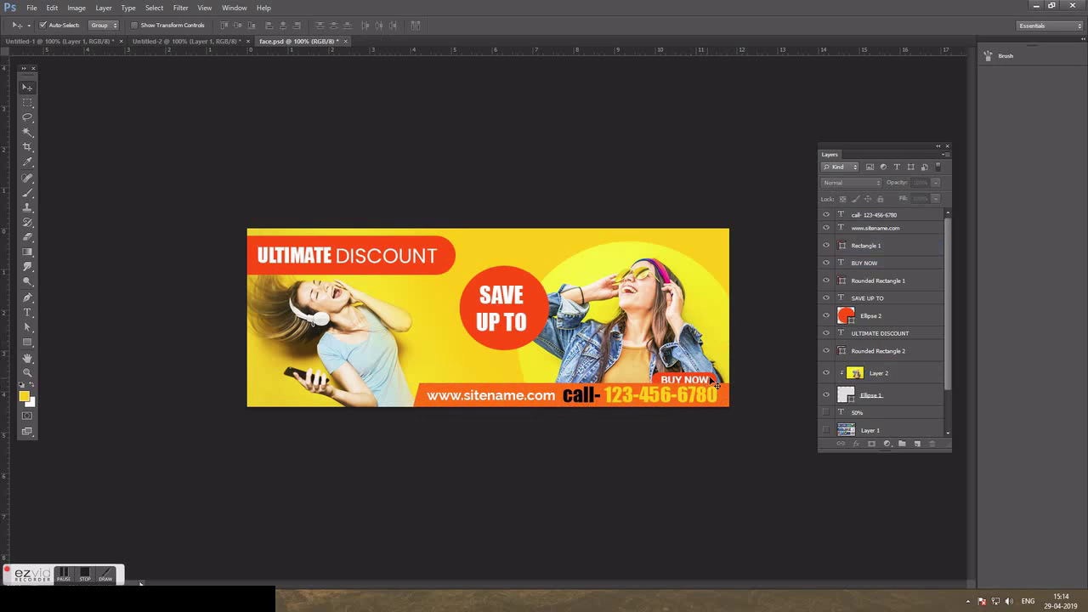
{"action": "left_click", "coordinate": [710, 384]}
{"action": "left_click_drag", "start_coordinate": [702, 385], "coordinate": [702, 353]}
{"action": "key", "text": "ctrl+z"}
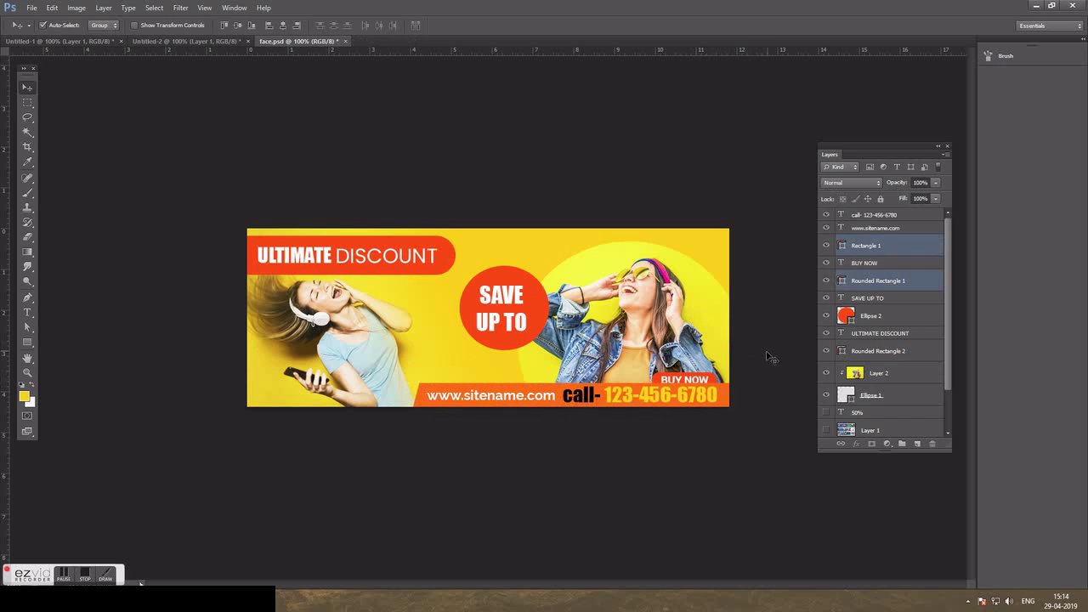
Nudge the BUY NOW button and text up and move them to the banner's centre.
{"action": "left_click", "coordinate": [766, 357]}
{"action": "left_click", "coordinate": [722, 387]}
{"action": "key", "text": "ctrl+t"}
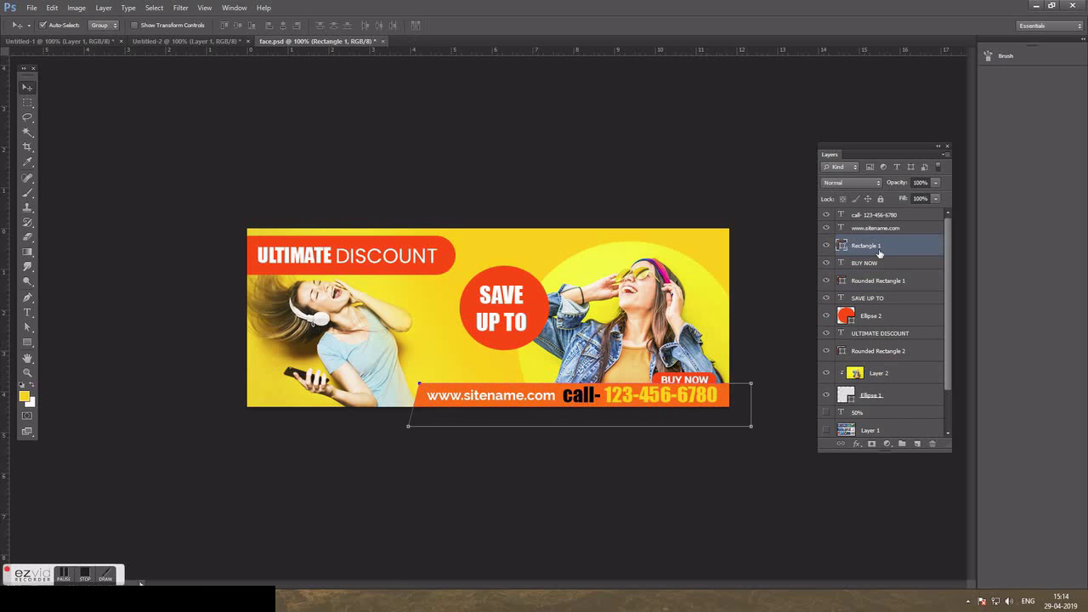
{"action": "left_click", "coordinate": [871, 281]}
{"action": "left_click", "coordinate": [875, 263], "text": "shift"}
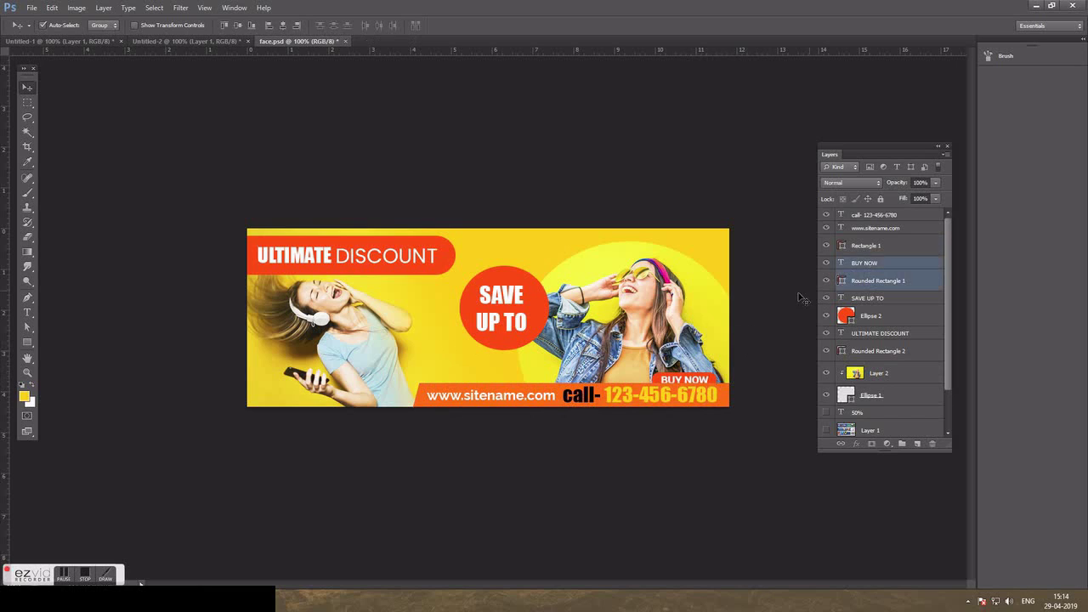
{"action": "key", "text": "shift+Up"}
{"action": "key", "text": "shift+Up"}
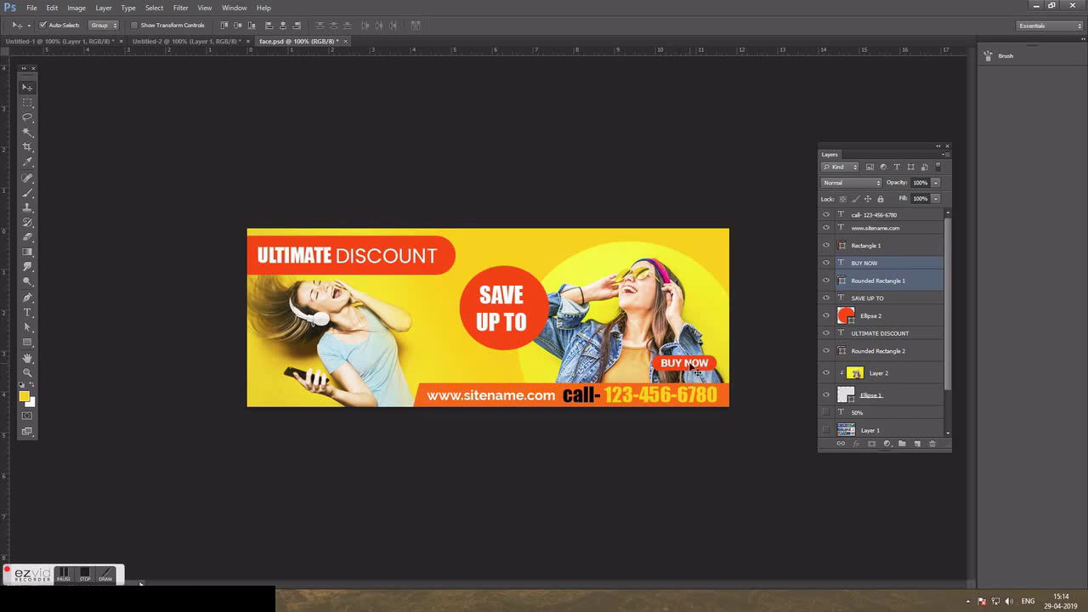
{"action": "left_click_drag", "start_coordinate": [697, 370], "coordinate": [509, 370]}
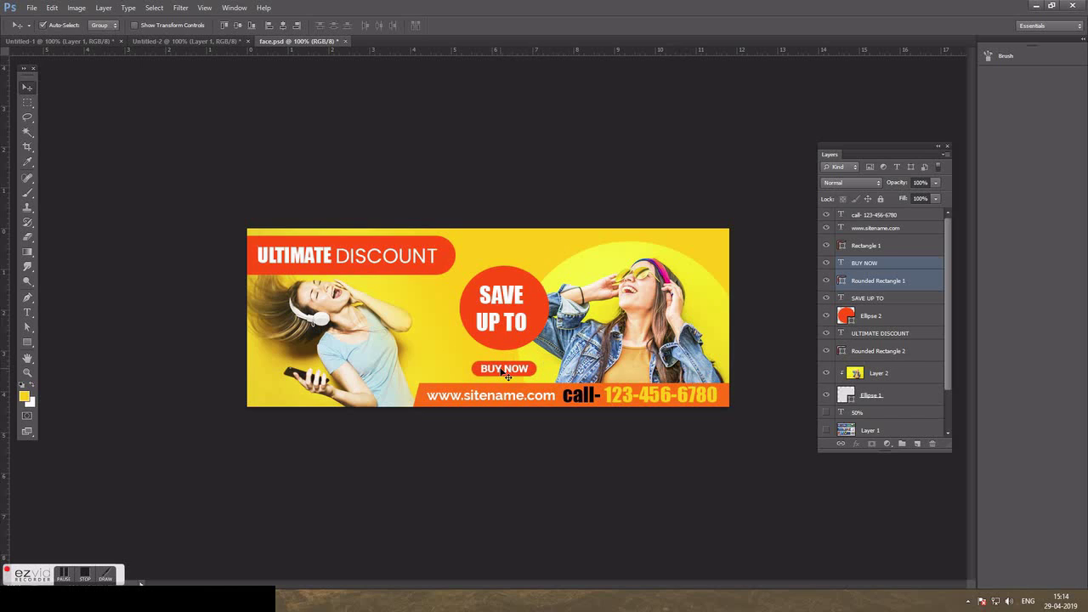
Raise the SAVE UP TO circle and its text slightly.
{"action": "left_click", "coordinate": [538, 315]}
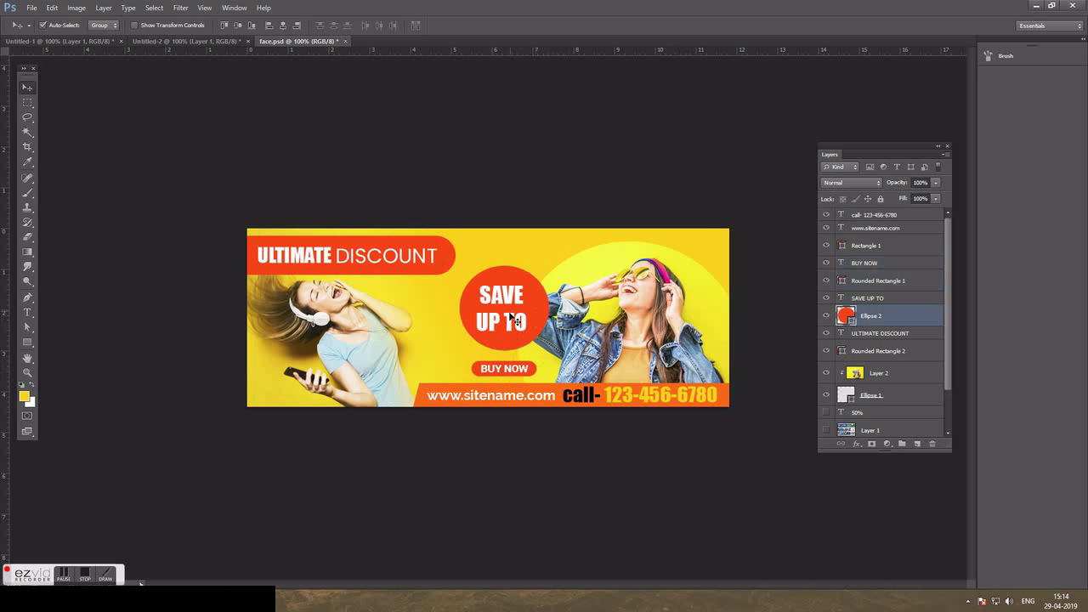
{"action": "left_click", "coordinate": [515, 320], "text": "shift"}
{"action": "left_click_drag", "start_coordinate": [515, 320], "coordinate": [510, 302]}
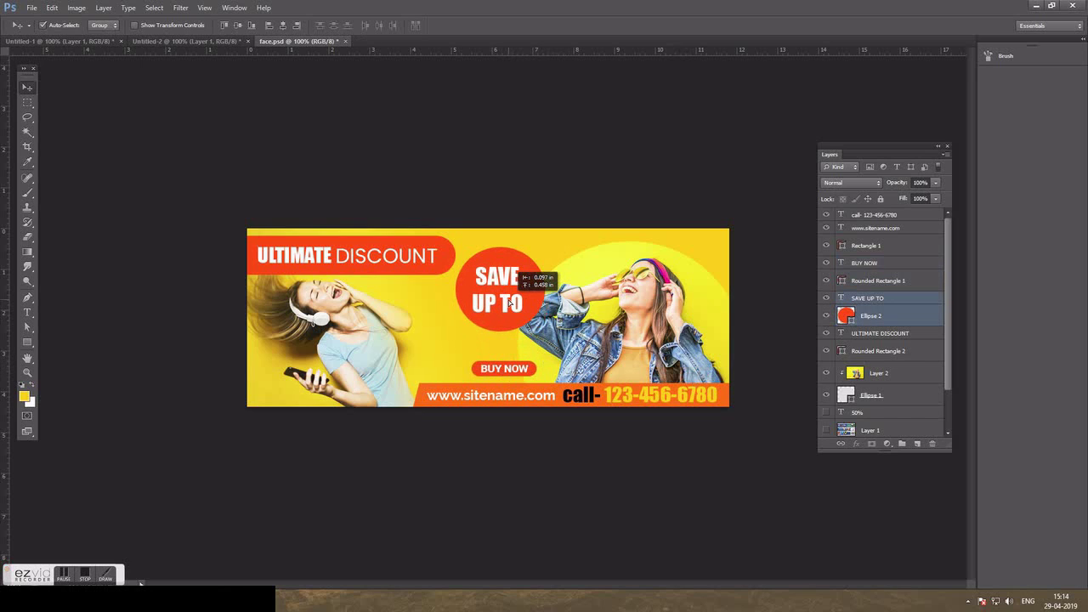
Scale down the right-hand woman's photo slightly and shift it right and down.
{"action": "left_click", "coordinate": [597, 322]}
{"action": "key", "text": "ctrl+t"}
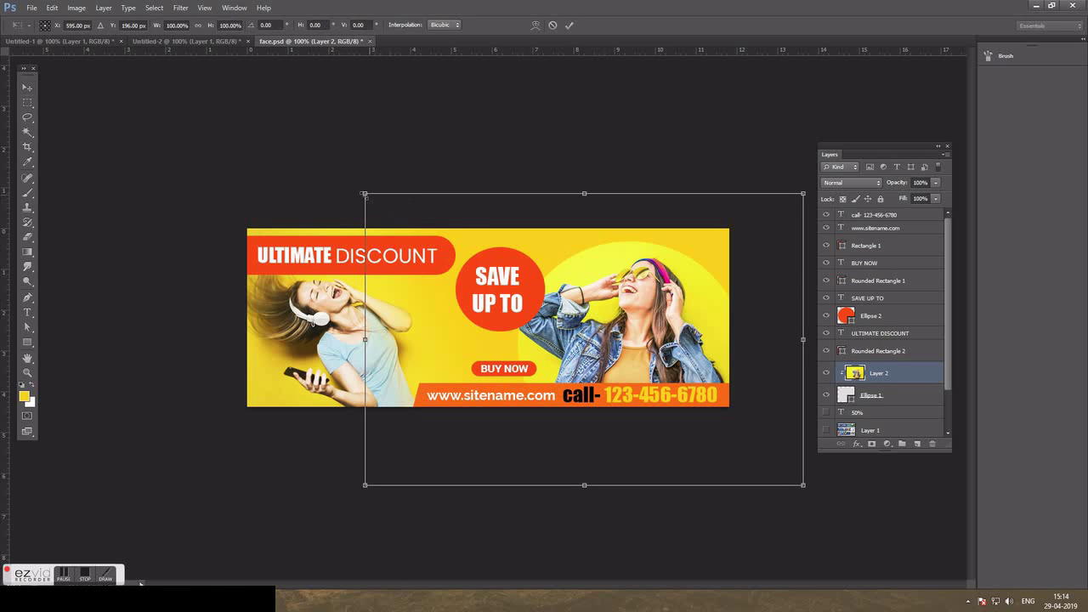
{"action": "left_click_drag", "start_coordinate": [388, 211], "coordinate": [410, 223]}
{"action": "key", "text": "Return"}
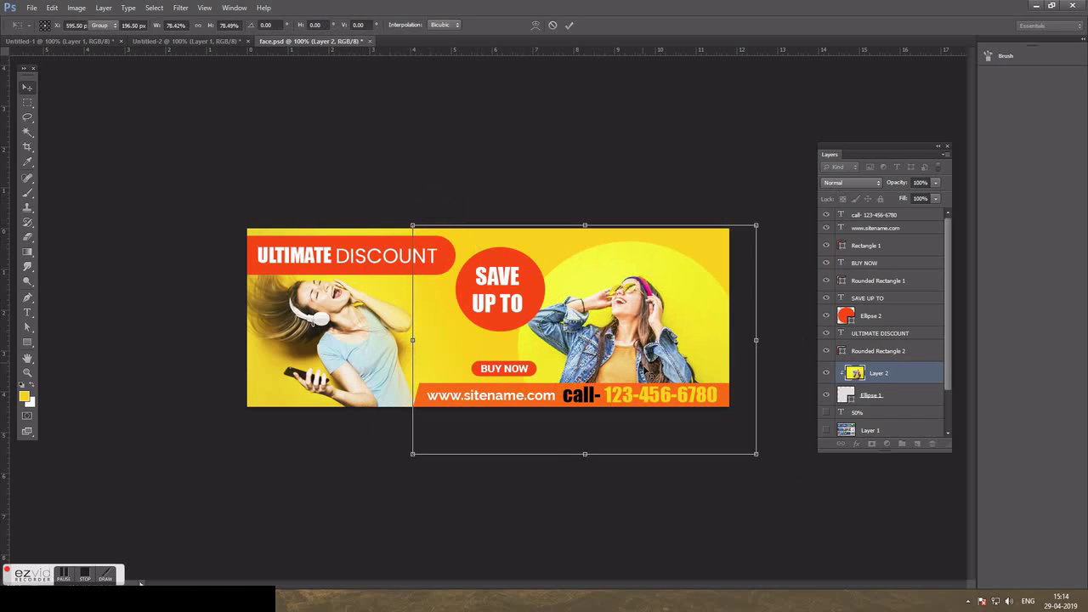
{"action": "left_click_drag", "start_coordinate": [648, 334], "coordinate": [660, 349]}
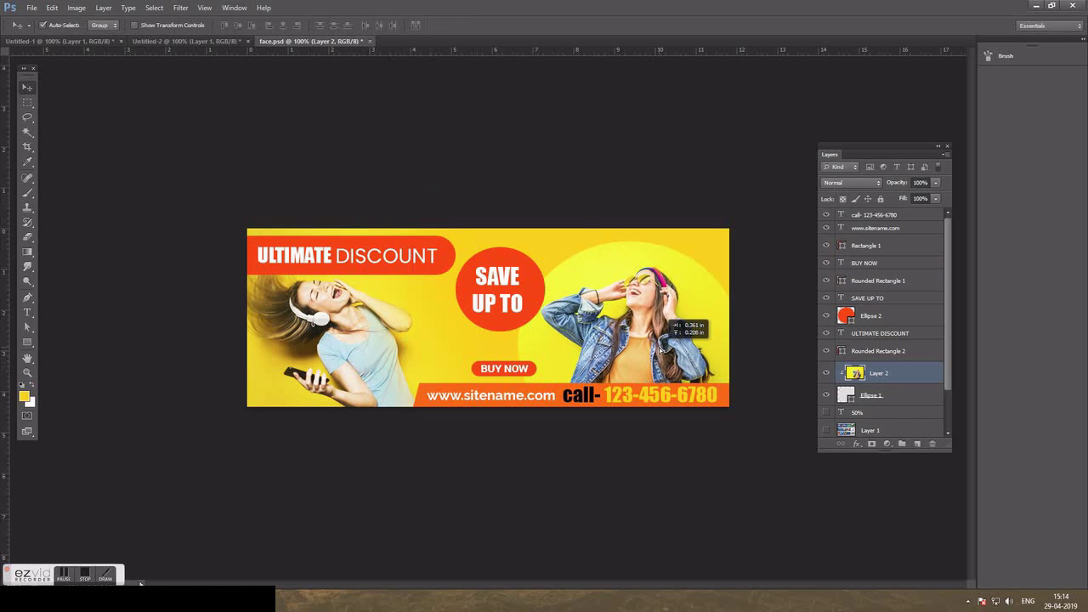
Place BUY NOW over the right-hand woman and move the SAVE UP TO circle down-left.
{"action": "left_click", "coordinate": [481, 374]}
{"action": "left_click", "coordinate": [504, 368], "text": "shift"}
{"action": "left_click_drag", "start_coordinate": [506, 371], "coordinate": [632, 364]}
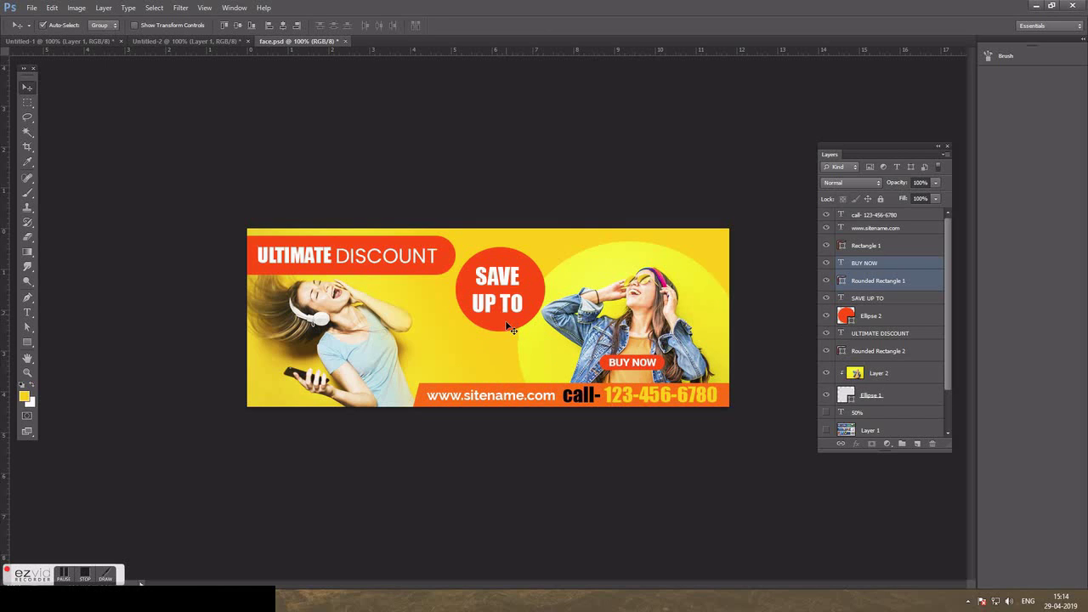
{"action": "left_click_drag", "start_coordinate": [512, 304], "coordinate": [502, 328]}
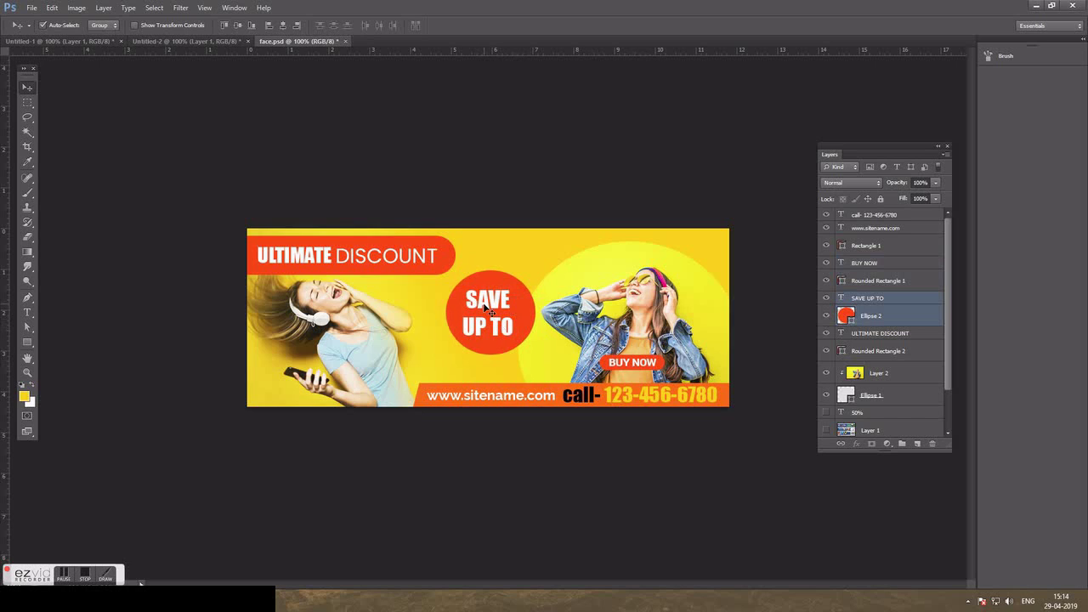